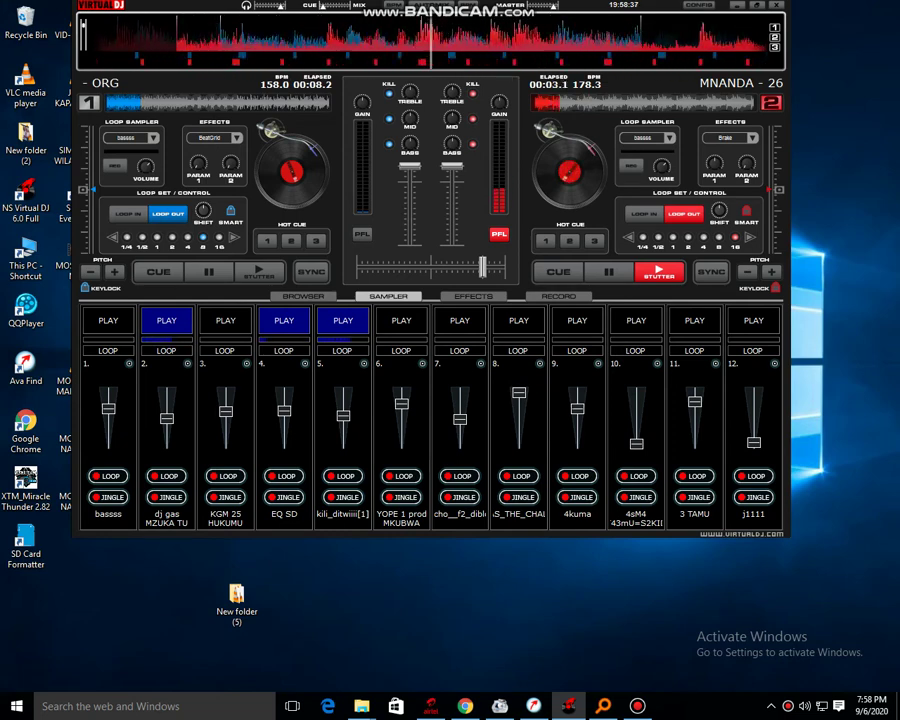
- Trigger the samples in sampler slots 11 (3 TAMU), 9 (4kuma) and 8 over the track playing on deck 2
key("F11")
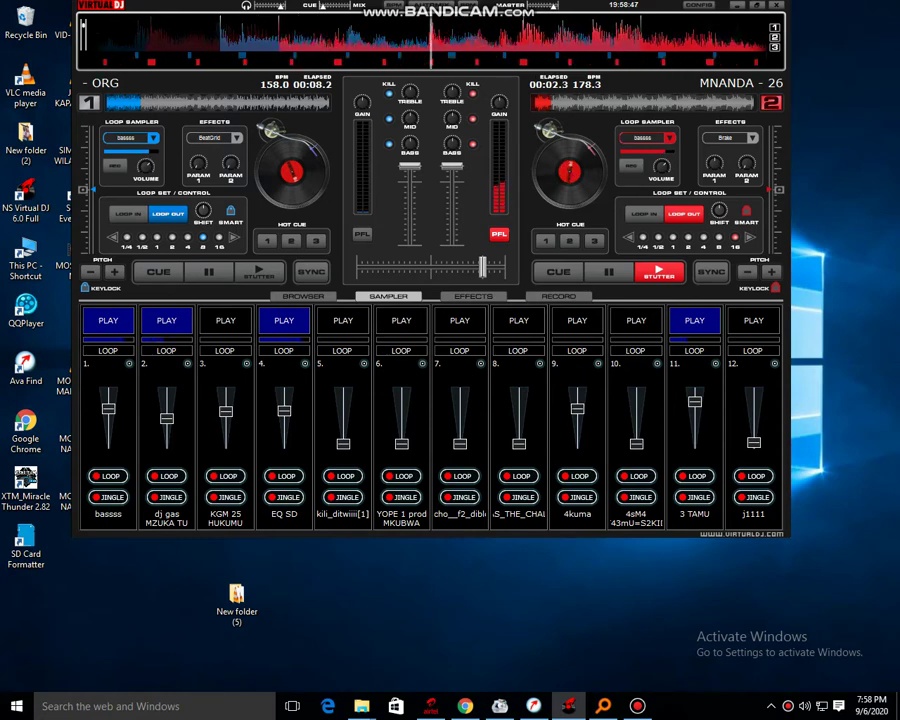
key("9")
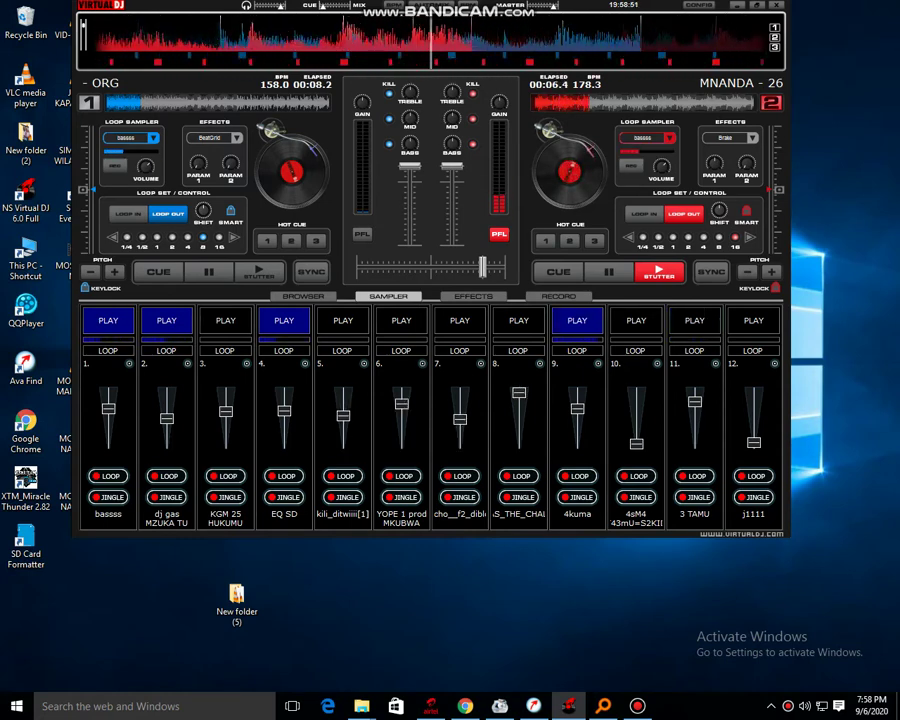
key("8")
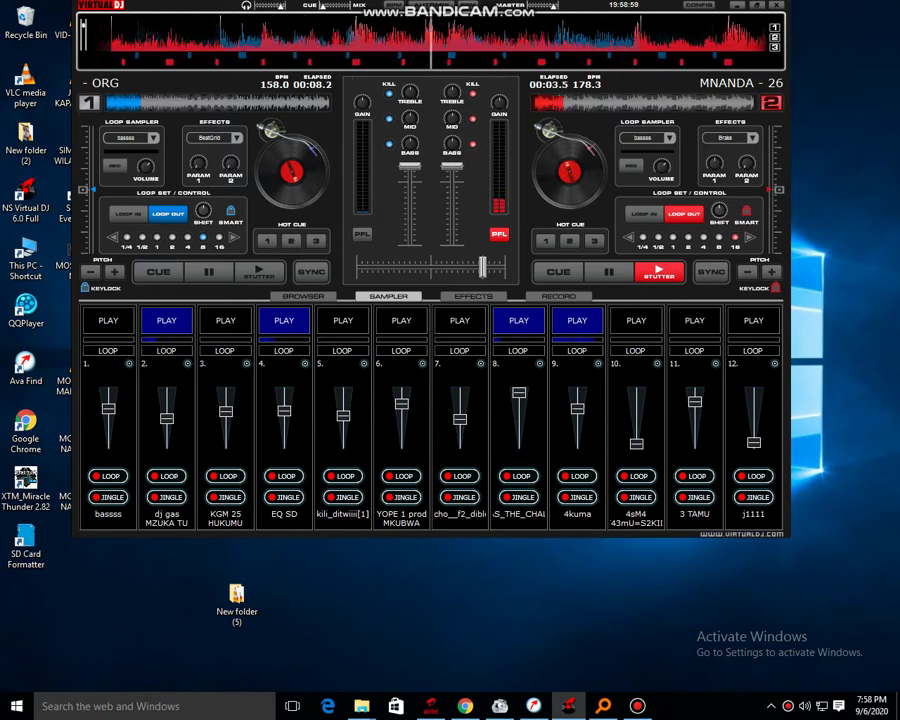
- Play the samples in slots 6 and 10 with both slot volumes raised to maximum
key("6")
left_click_drag(402, 404, 402, 392)
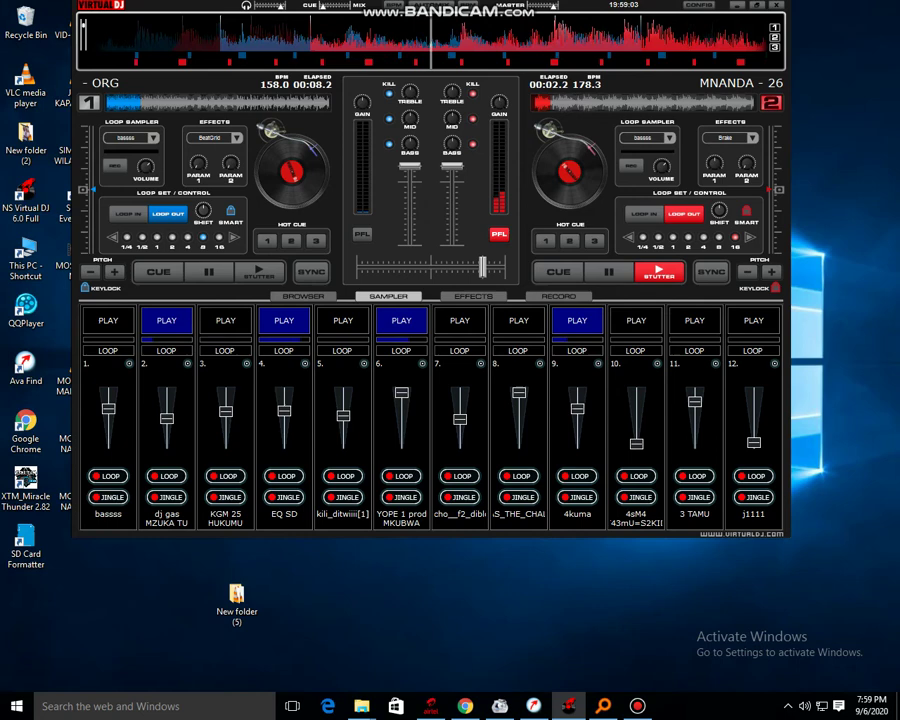
left_click_drag(637, 443, 637, 392)
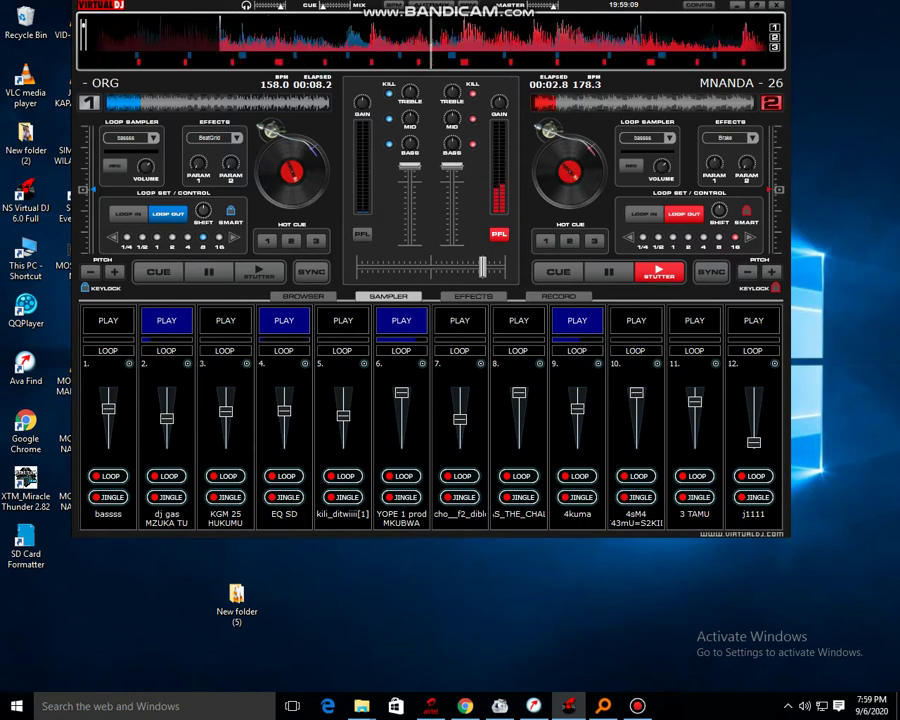
key("F10")
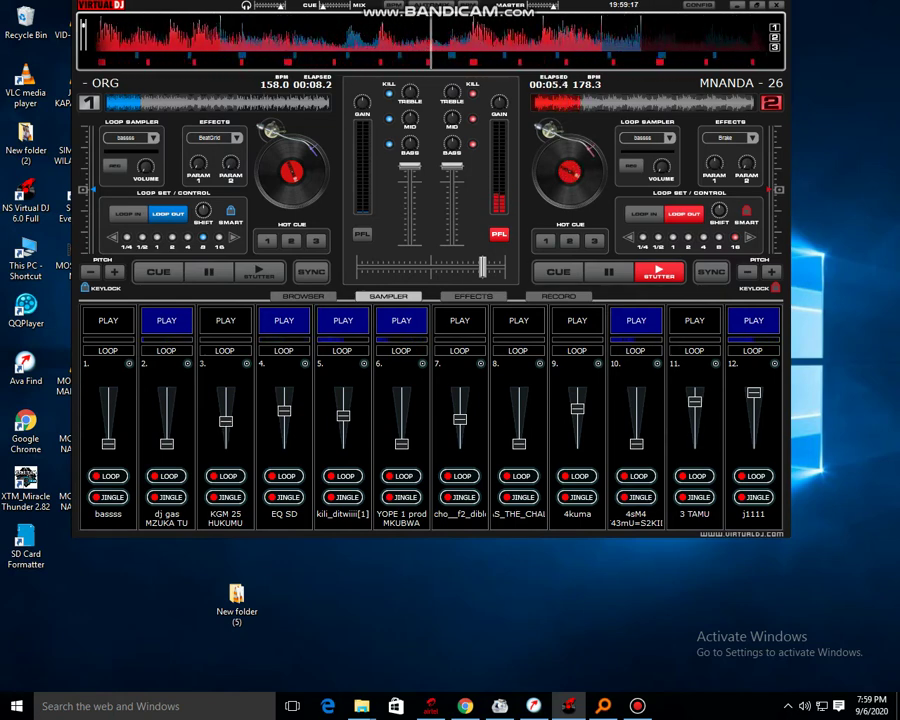
- Raise slot 2's volume slightly and trigger the samples in slots 3, 9, 1, 12 and 8 during the mix
key("F3")
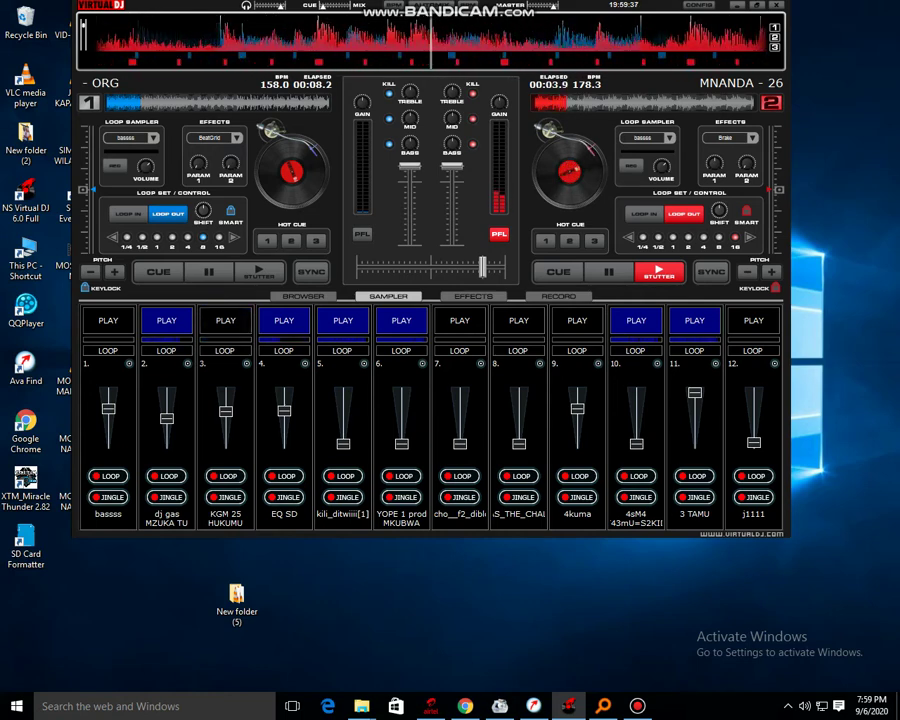
left_click_drag(167, 418, 167, 411)
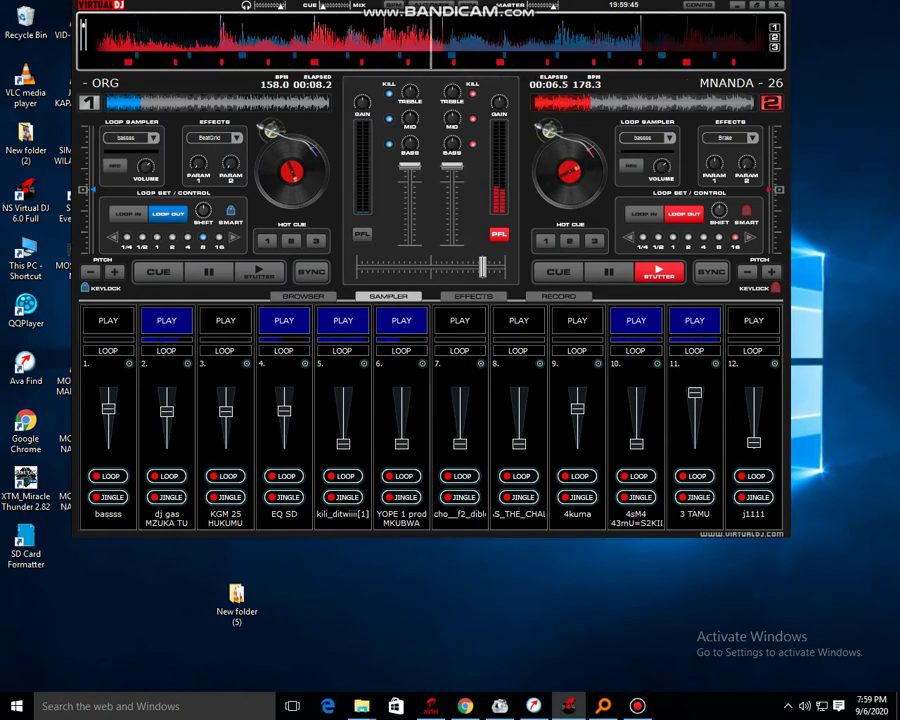
key("F9")
key("F1")
key("F12")
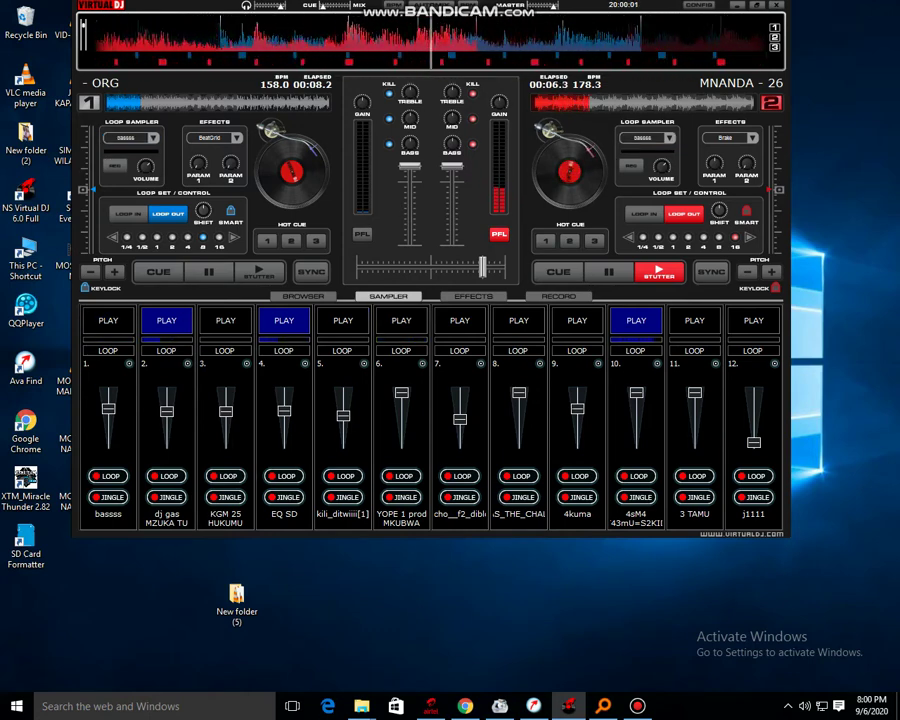
key("F8")
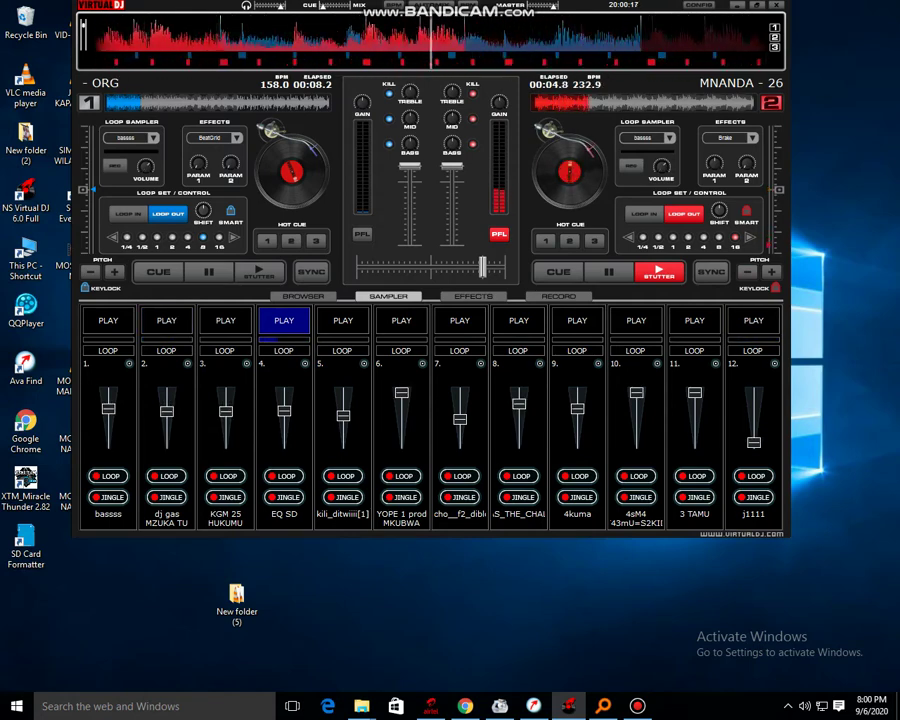
- Load the __PABLICK K.O O 2 sample into sampler slot 7 and play it together with slot 9 (4kuma)
left_click(481, 363)
left_click(516, 373)
left_click(257, 202)
scroll(260, 224, "down", 1)
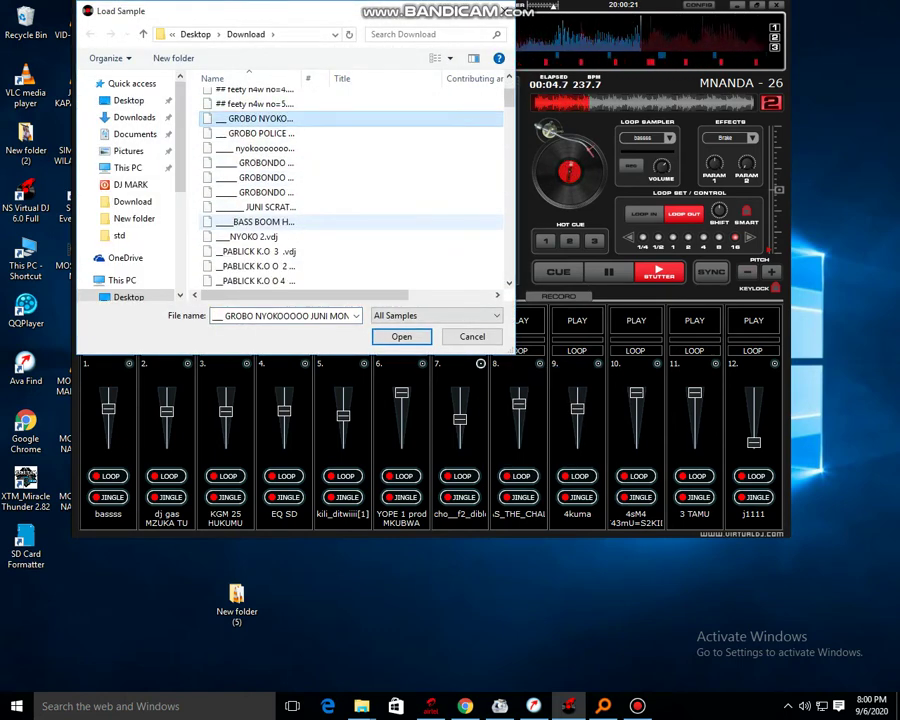
left_click(260, 192)
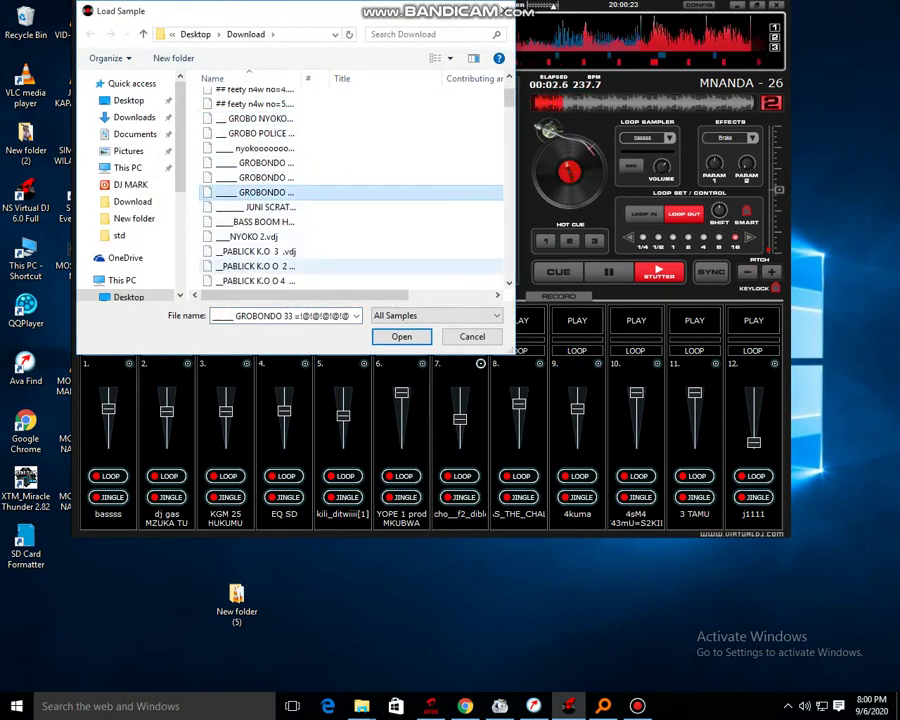
double_click(260, 266)
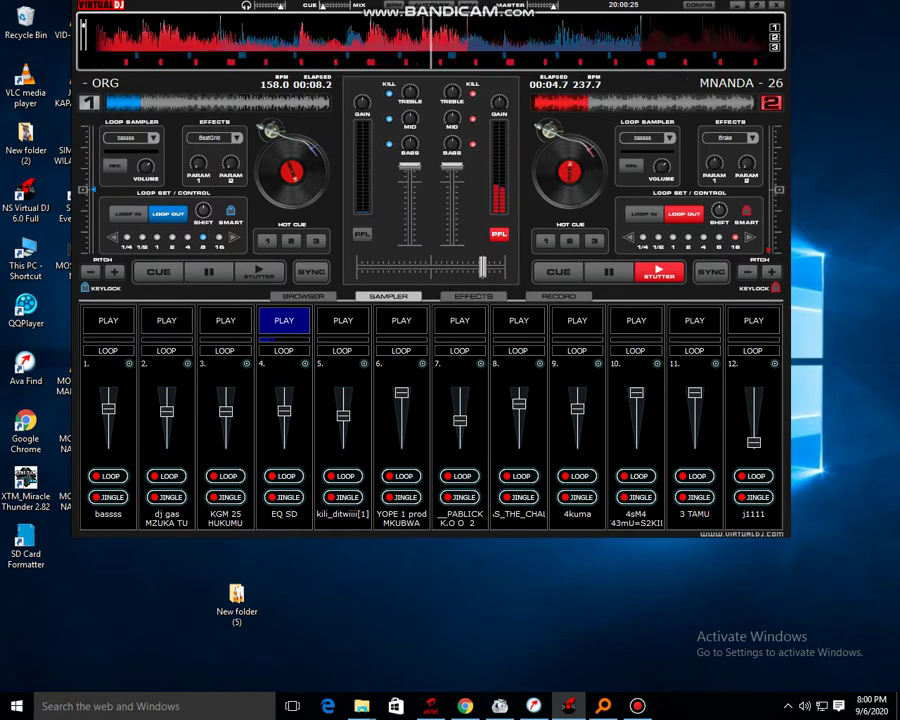
key("7")
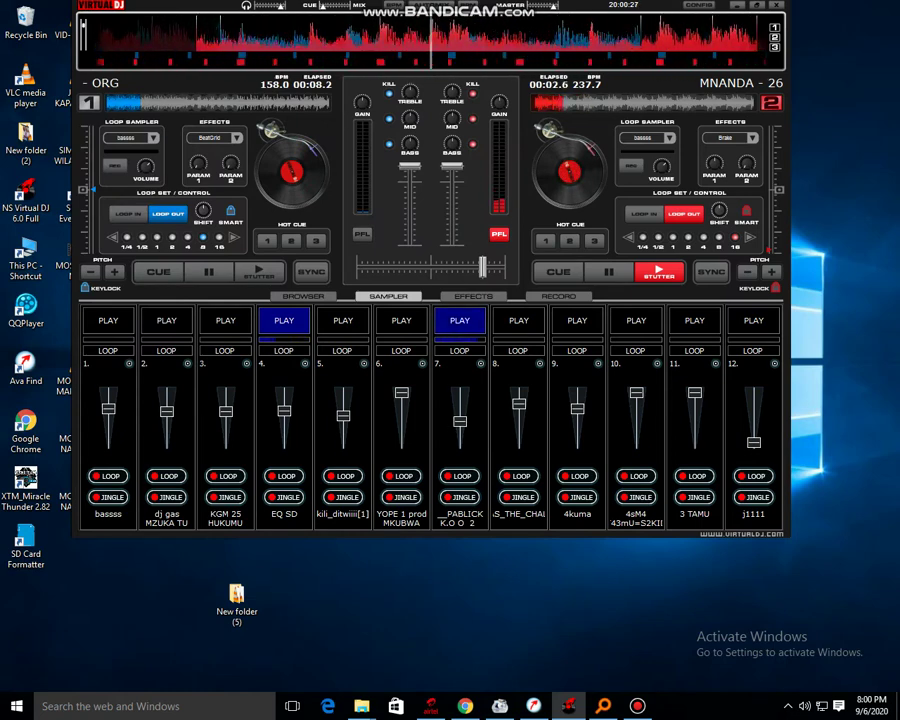
key("9")
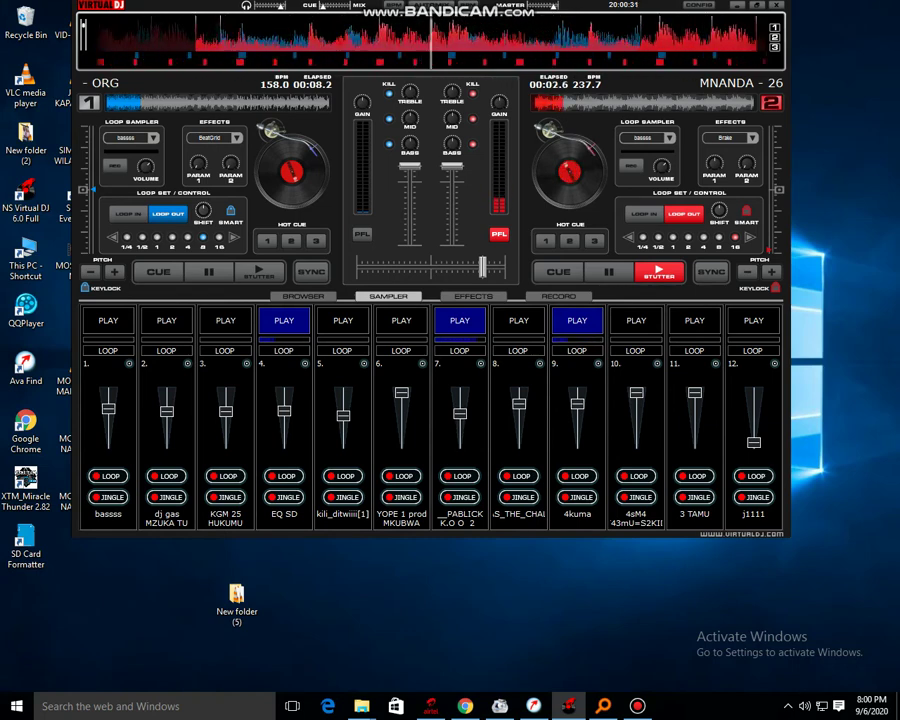
- Load the ANTA HATARIIIIII sample from the Download folder into sampler slot 12, and start and stop its playback
left_click(774, 363)
left_click(804, 369)
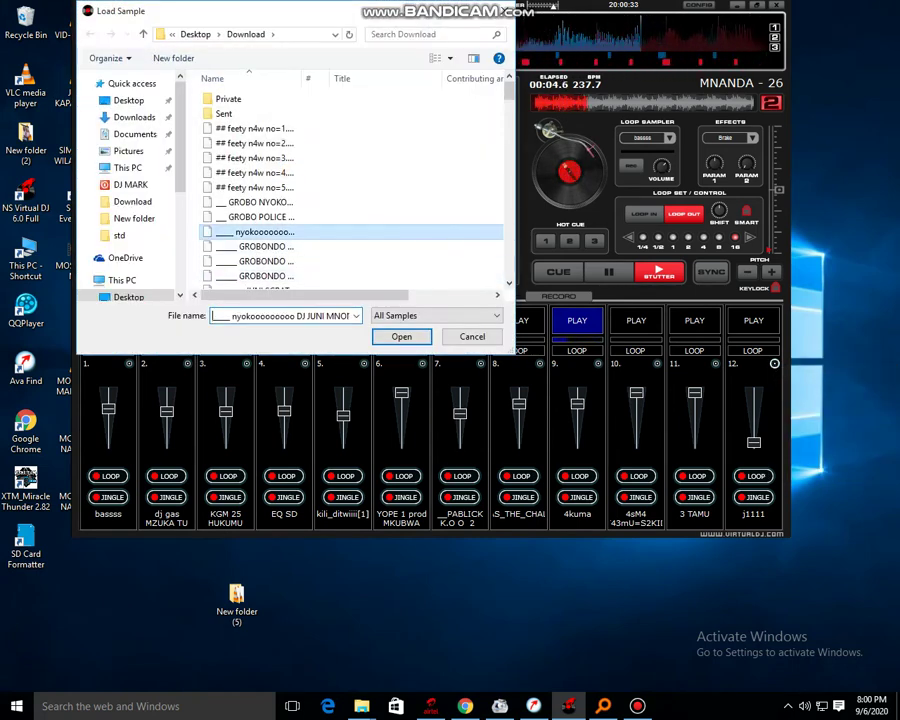
scroll(300, 236, "down", 5)
left_click(255, 177)
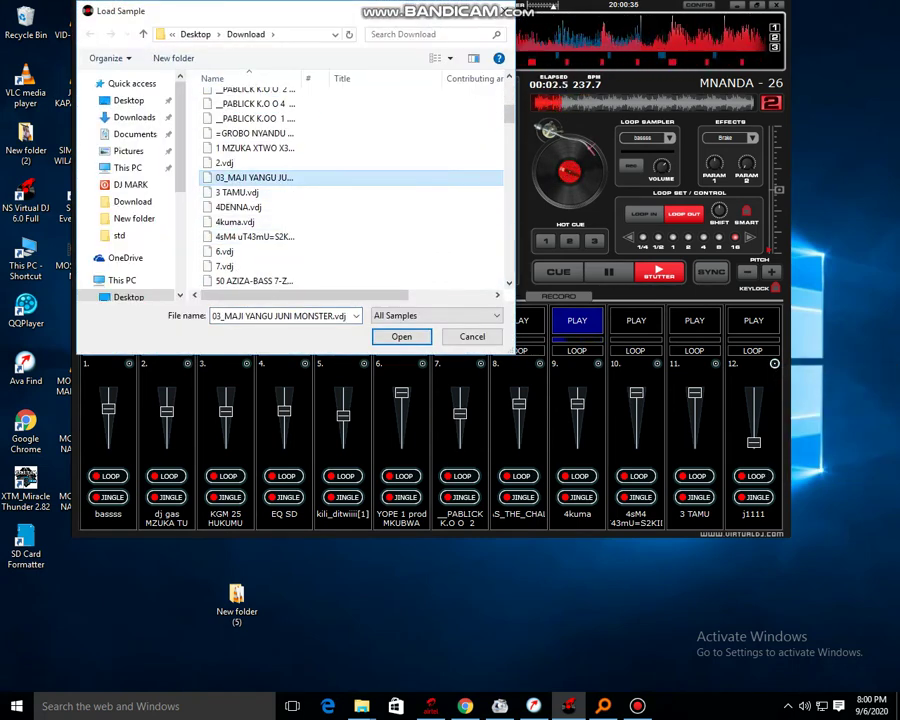
scroll(255, 177, "down", 3)
left_click(255, 177)
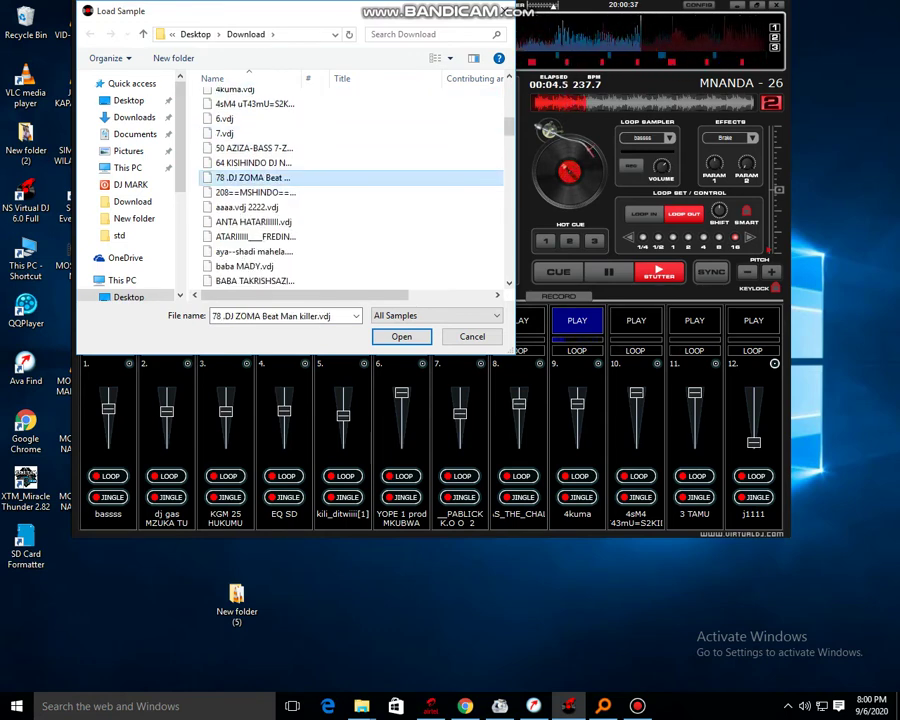
scroll(255, 177, "down", 1)
left_click(253, 177)
left_click(253, 192)
left_click(253, 177)
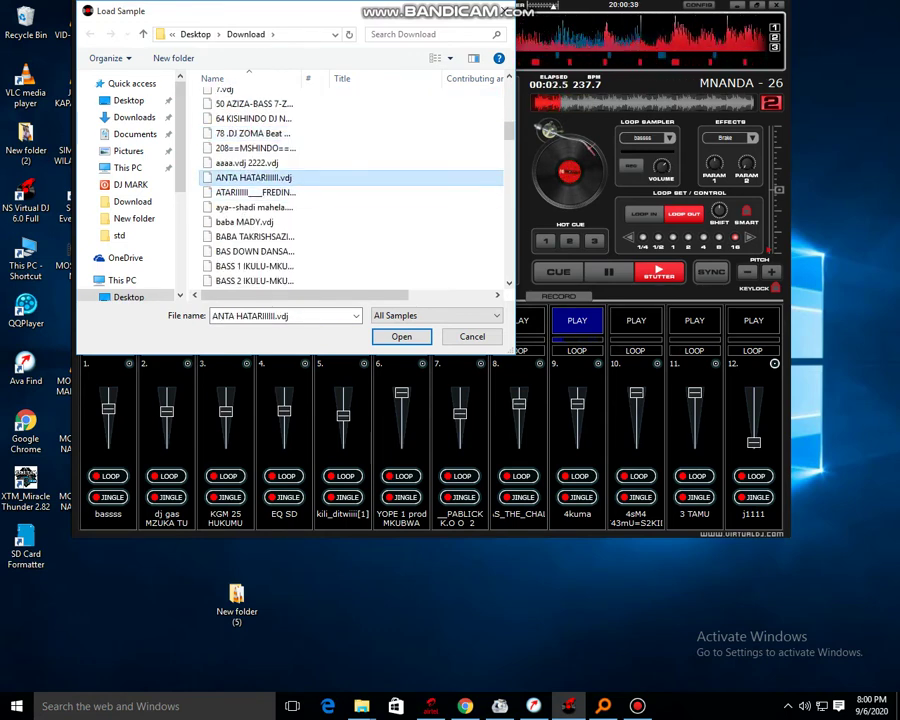
double_click(253, 177)
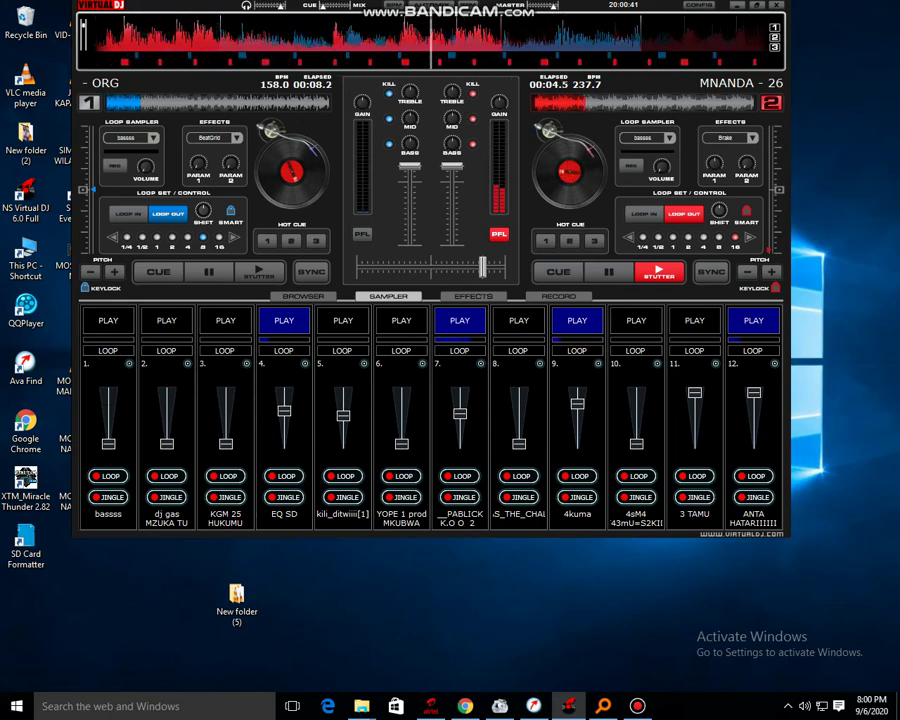
key("F12")
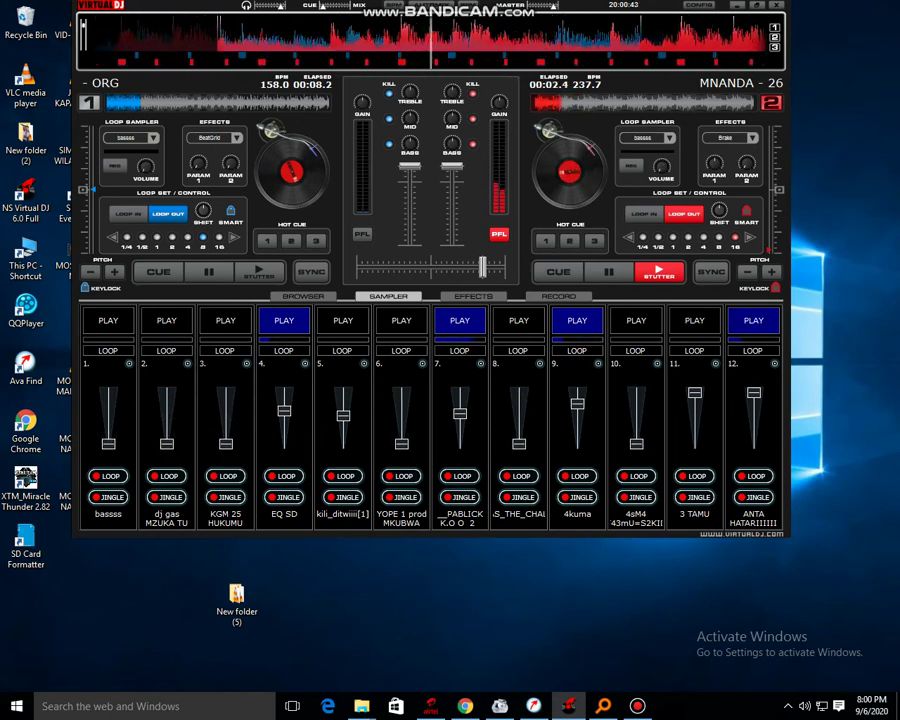
key("F12")
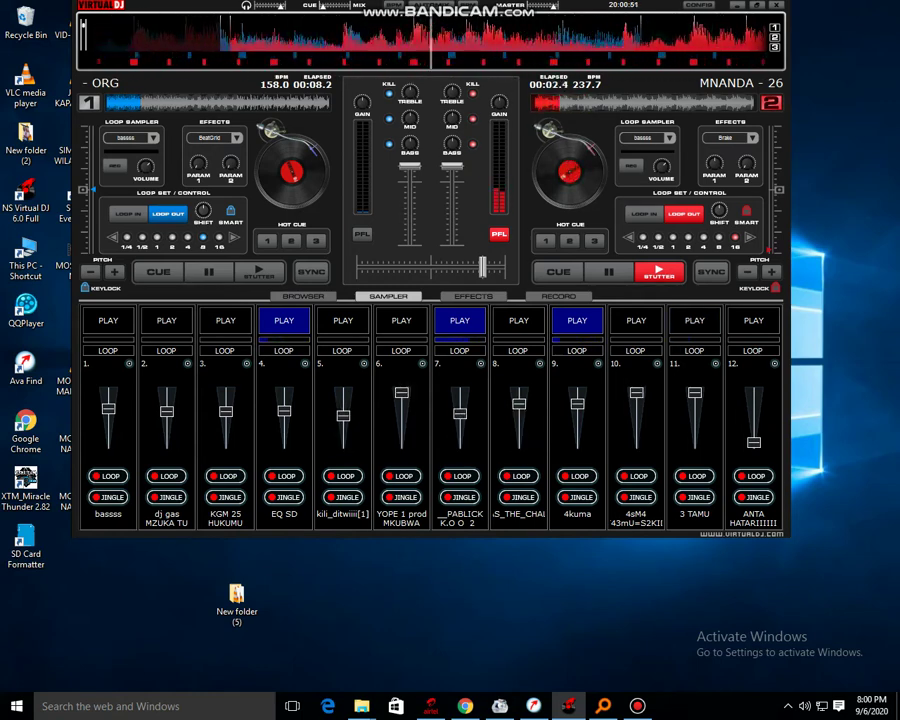
- Load drums mkato.vdj from the Download folder into sampler slot 6 and play it together with slot 11 (3 TAMU)
left_click(423, 365)
left_click(458, 375)
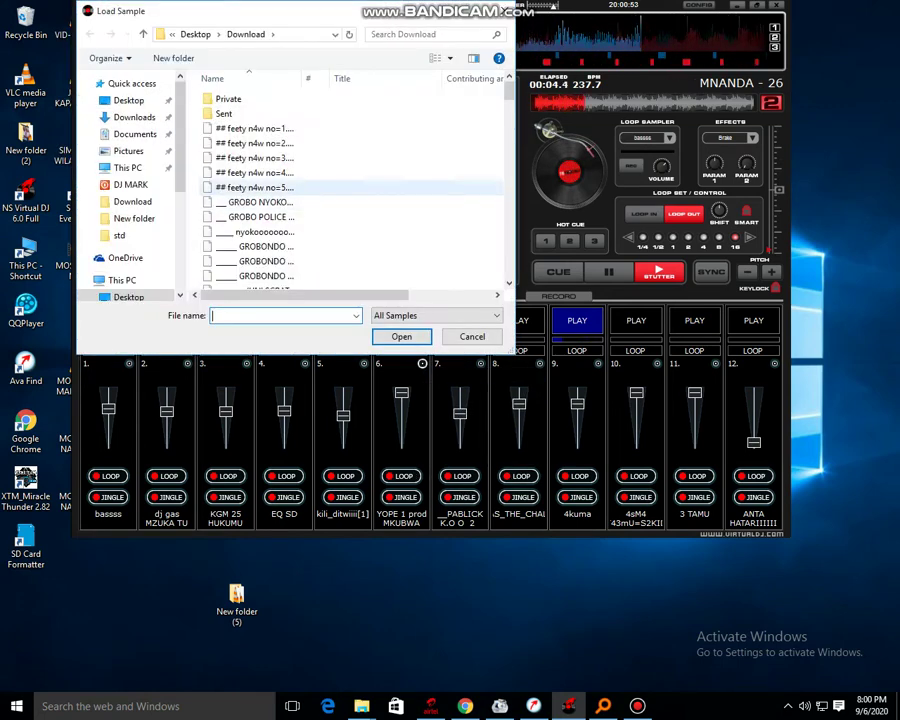
scroll(280, 190, "down", 5)
left_click(240, 124)
scroll(280, 190, "down", 1)
left_click(250, 192)
scroll(255, 192, "down", 5)
left_click(255, 192)
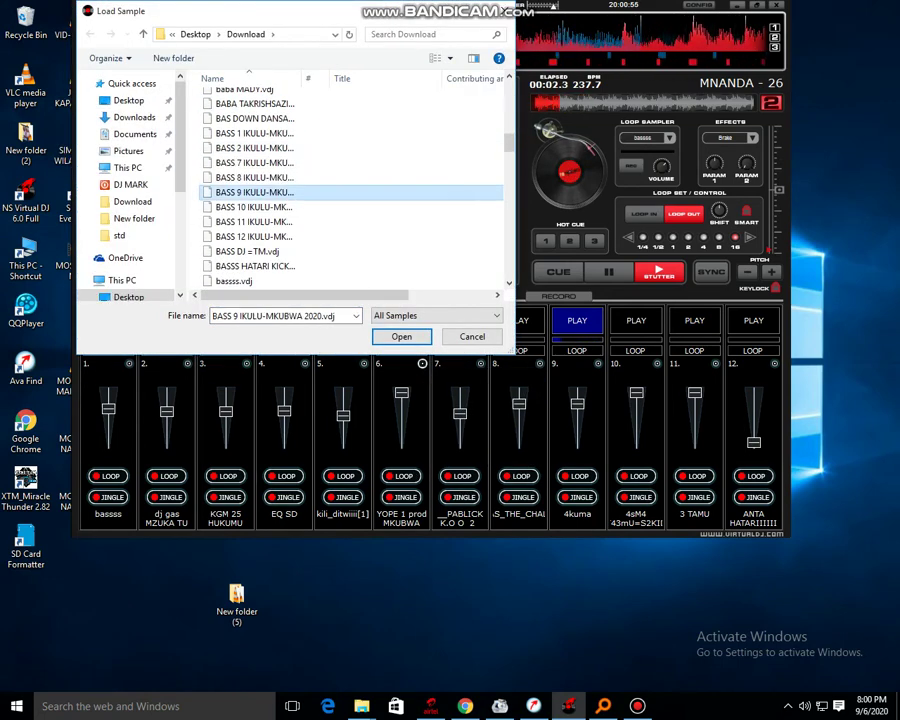
scroll(255, 192, "down", 4)
left_click(255, 192)
scroll(255, 192, "down", 5)
left_click(255, 192)
scroll(250, 192, "up", 2)
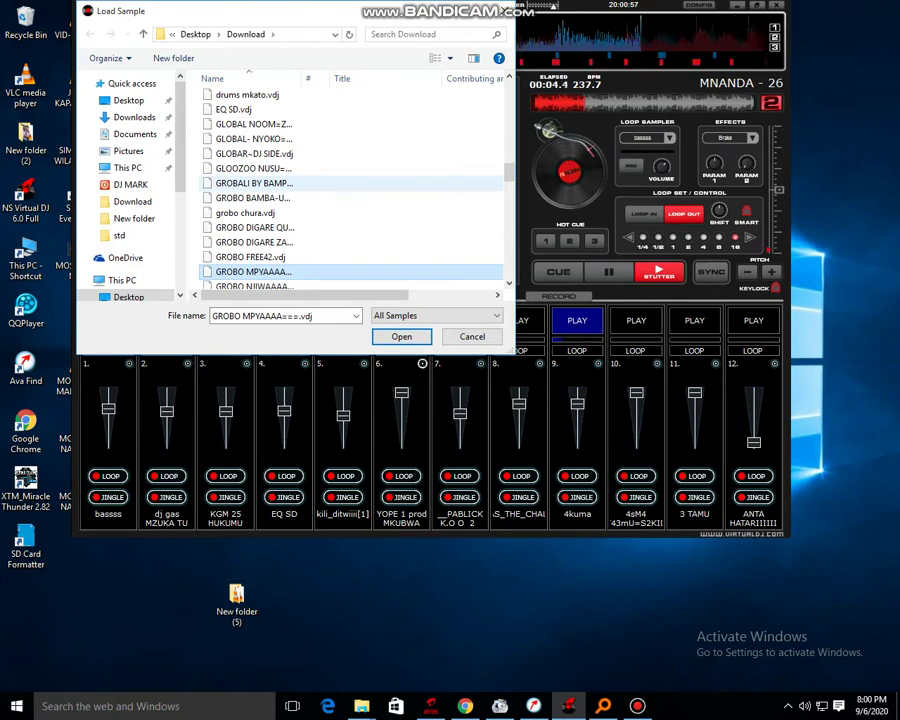
scroll(250, 184, "up", 2)
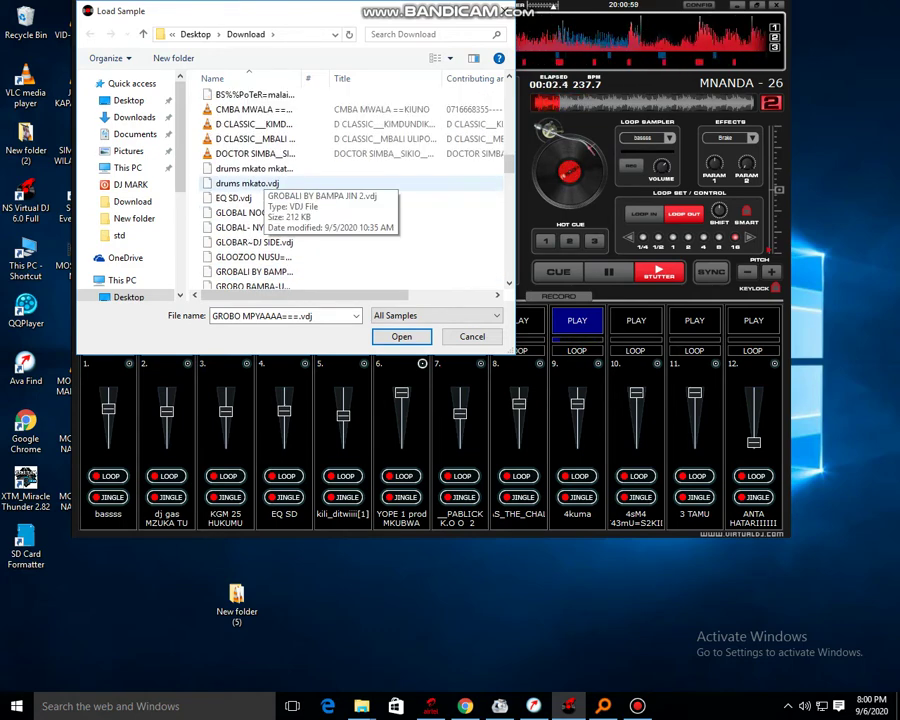
double_click(252, 184)
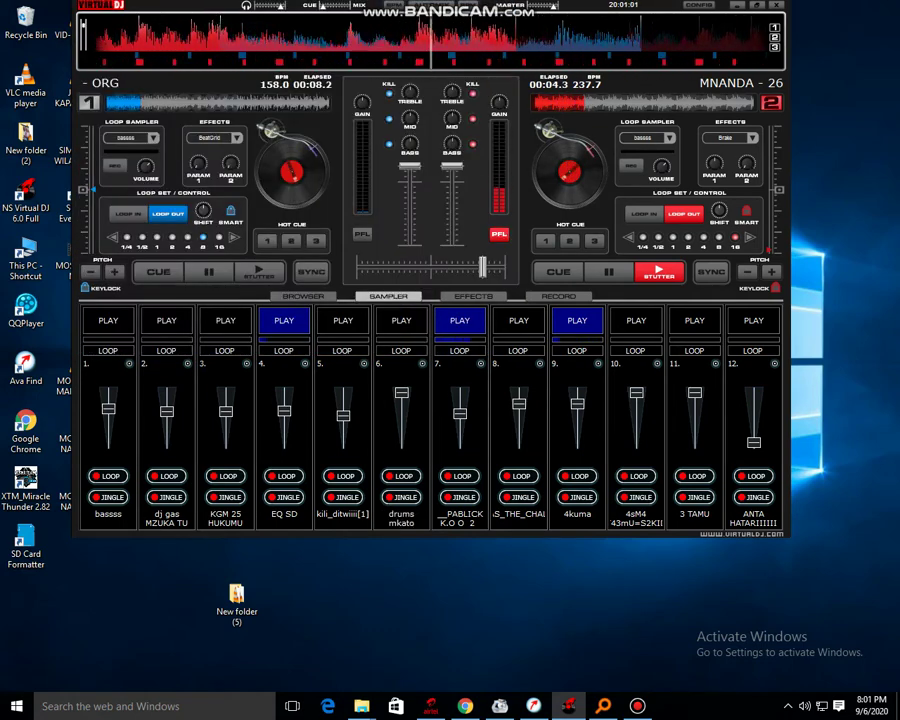
left_click(402, 321)
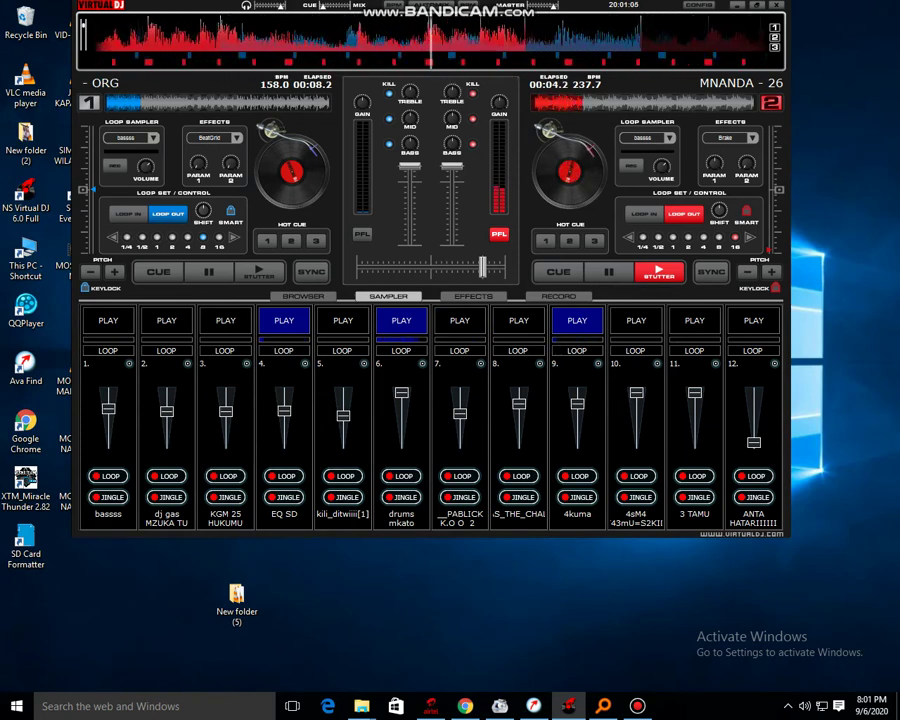
key("F11")
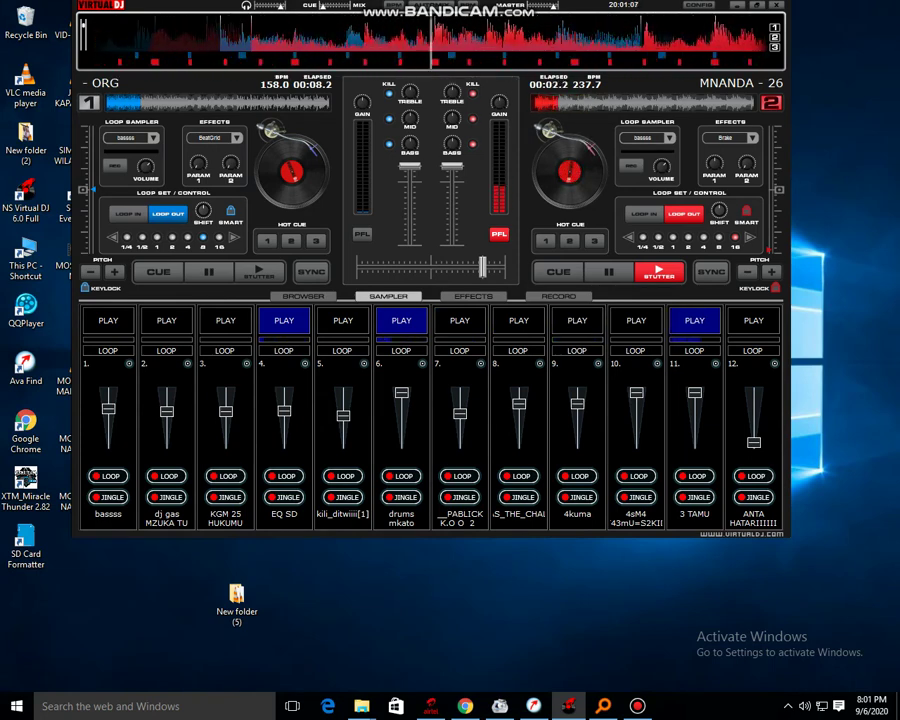
- Load a GROBONDO sample from the Download folder into sampler slot 3 and play it
left_click(246, 364)
left_click(281, 374)
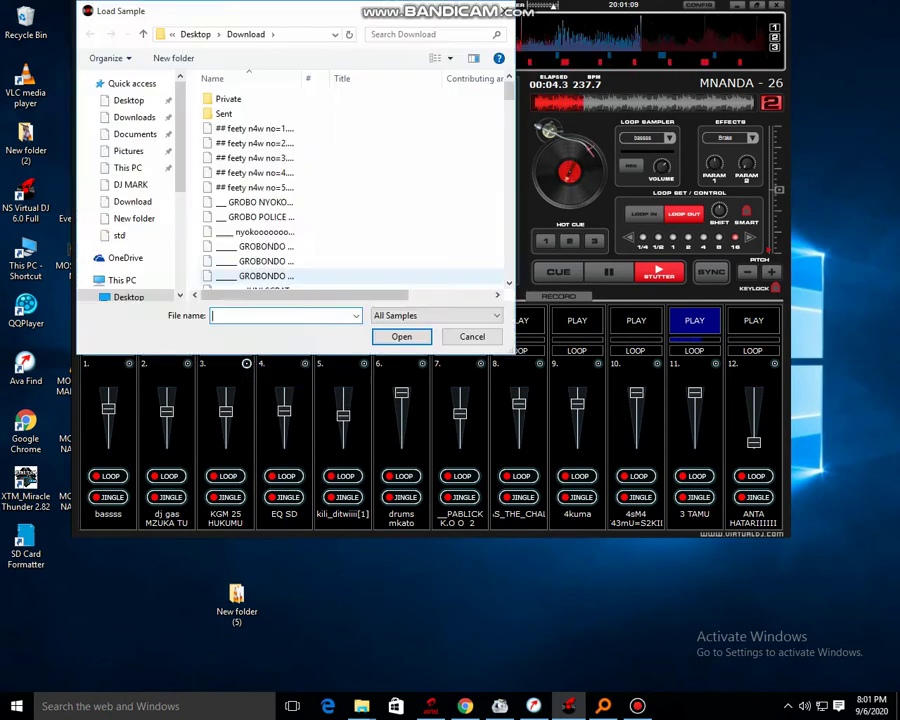
key("Return")
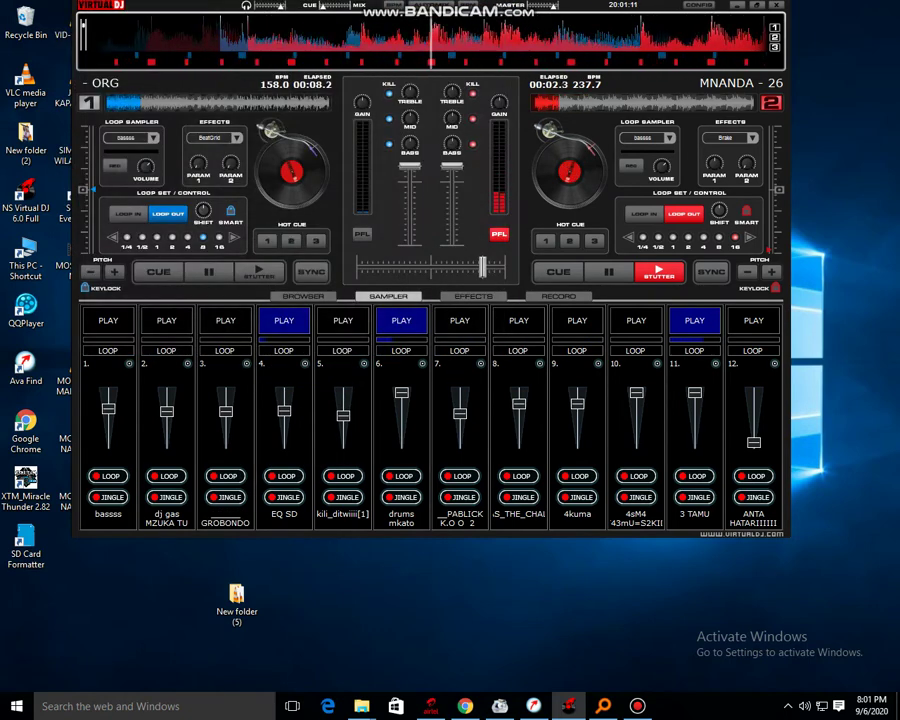
key("F3")
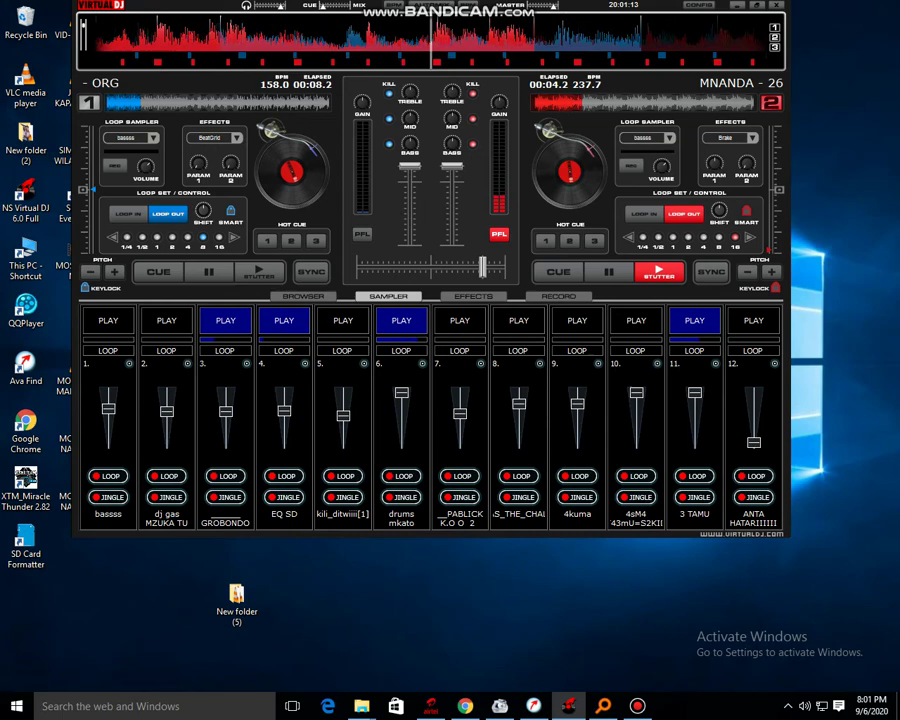
- Load the drums mkato sample into sampler slot 2 and play it
left_click(187, 363)
left_click(215, 372)
scroll(250, 236, "down", 5)
left_click(250, 236)
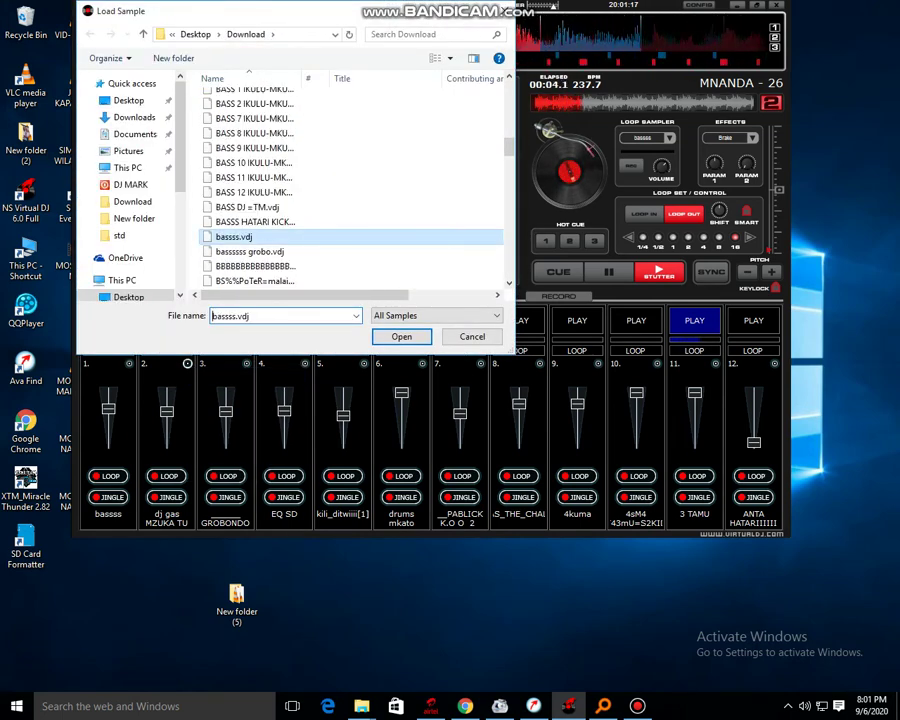
scroll(250, 236, "down", 3)
left_click(250, 236)
key("Return")
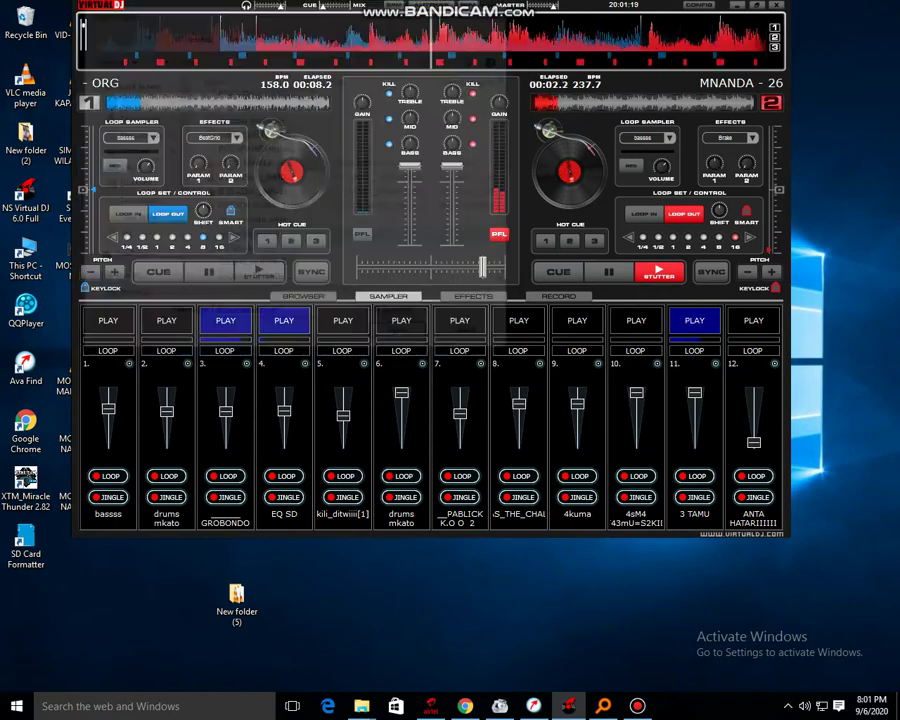
left_click(167, 321)
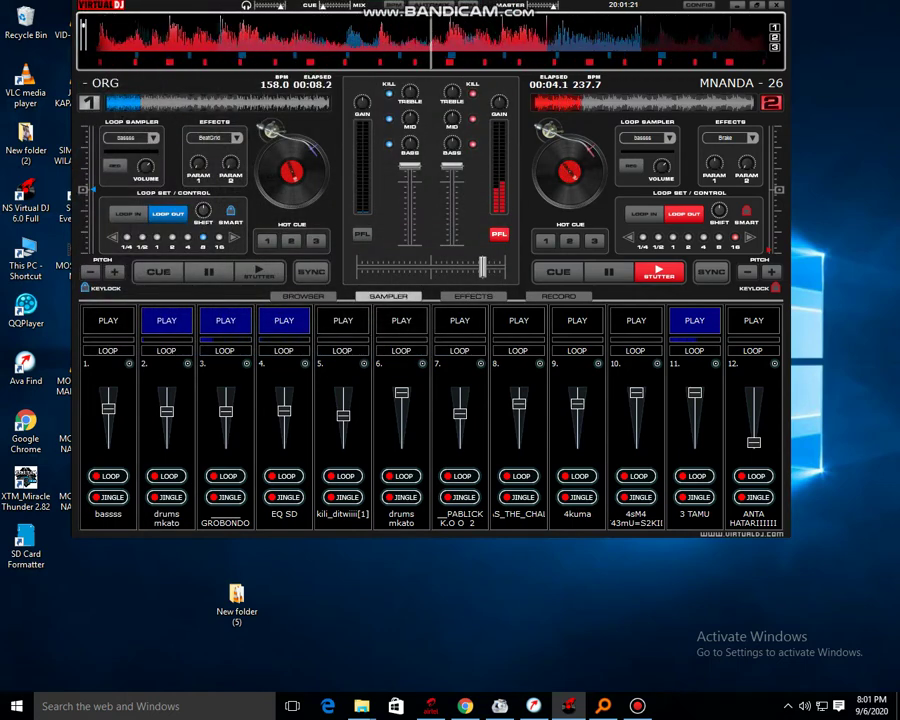
- Stop sampler slot 3 (GROBONDO) and raise slot 2 (drums mkato) to full volume
left_click(225, 321)
left_click_drag(167, 411, 167, 392)
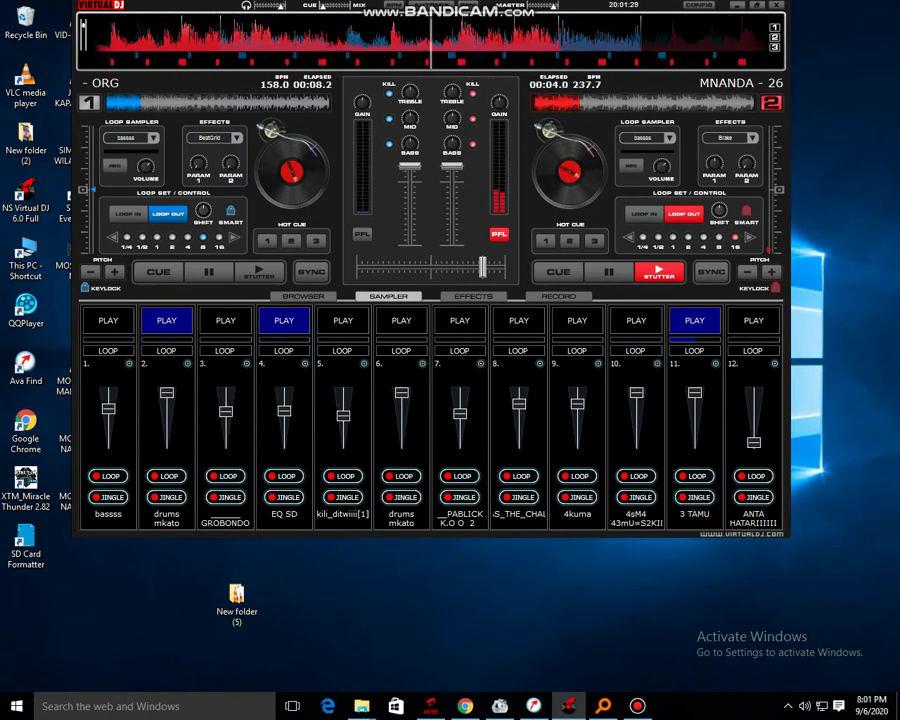
- Start sampler slot 9 (4kuma), stop and retrigger slot 11 (3 TAMU), and briefly play slot 12 in its place
key("F9")
key("F11")
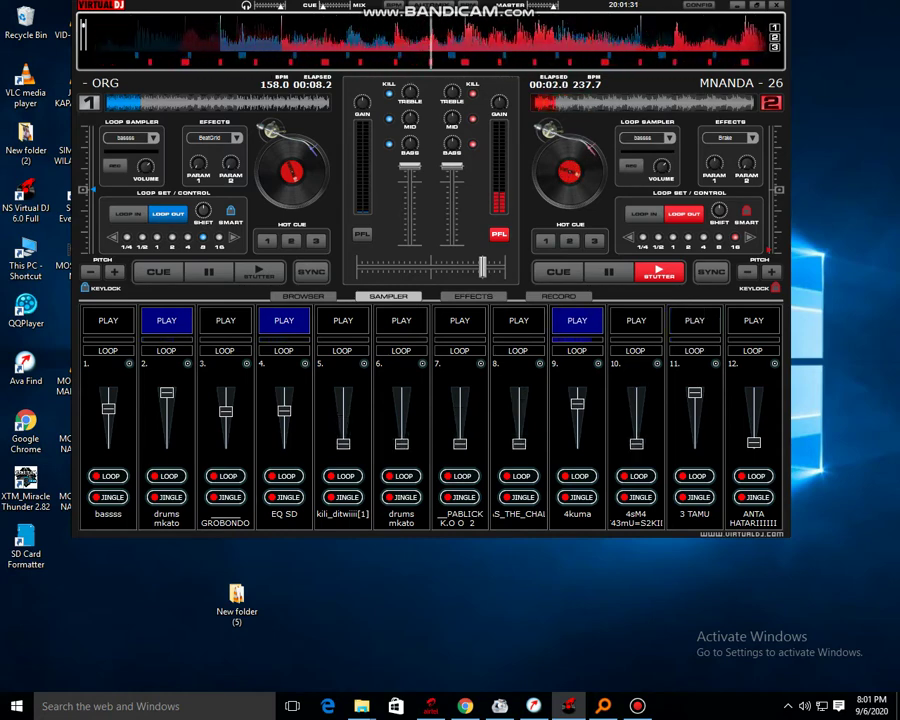
key("F11")
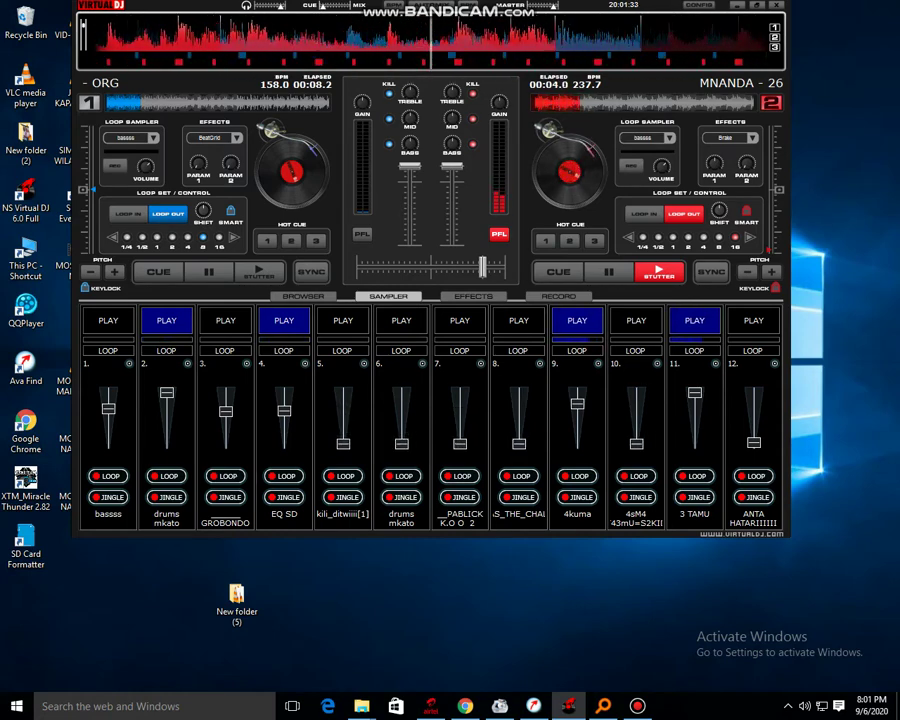
key("F12")
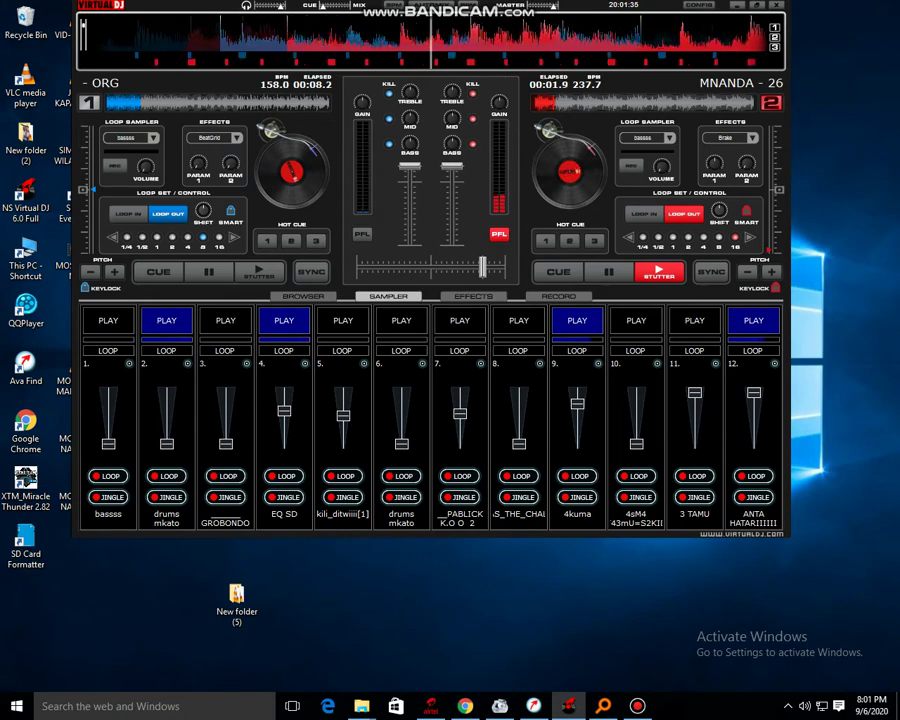
key("F12")
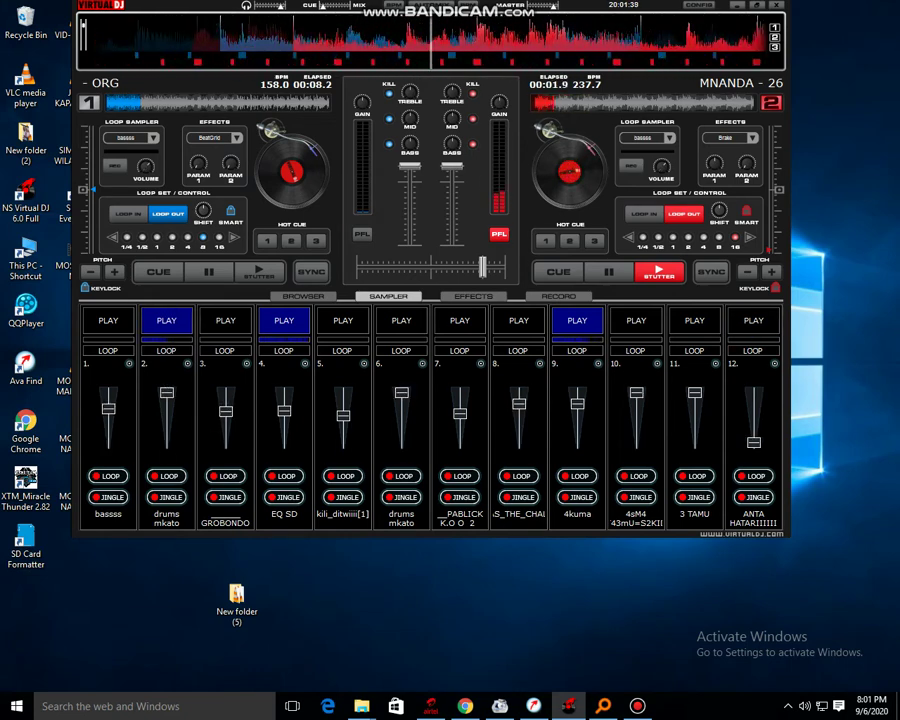
- Load aaaa.vdj 2222.vdj from the Download folder into sampler slot 12 and play it
left_click(774, 363)
left_click(800, 371)
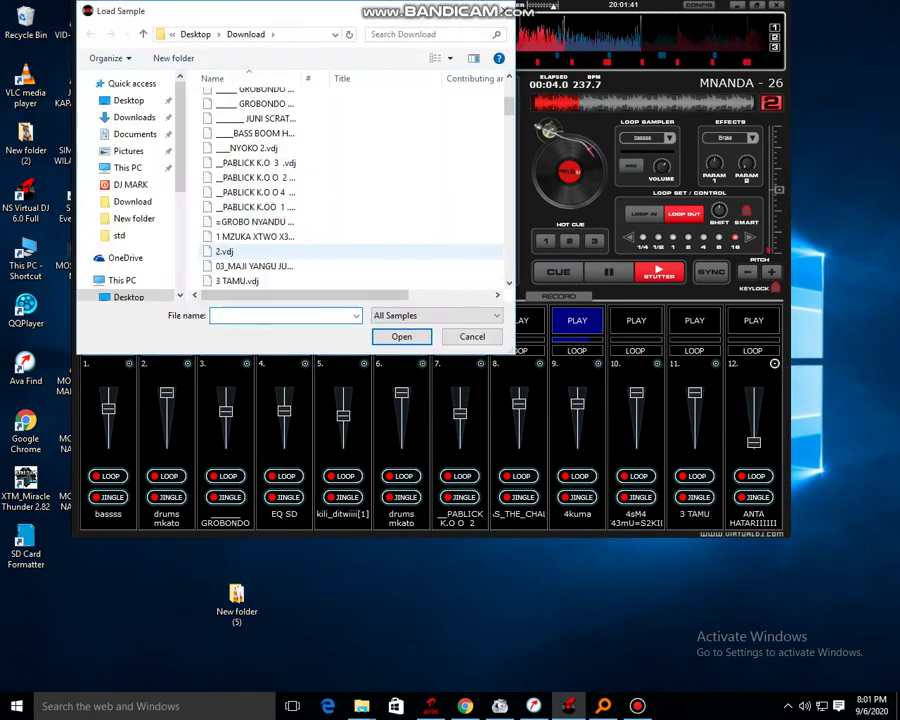
scroll(250, 251, "down", 4)
double_click(250, 251)
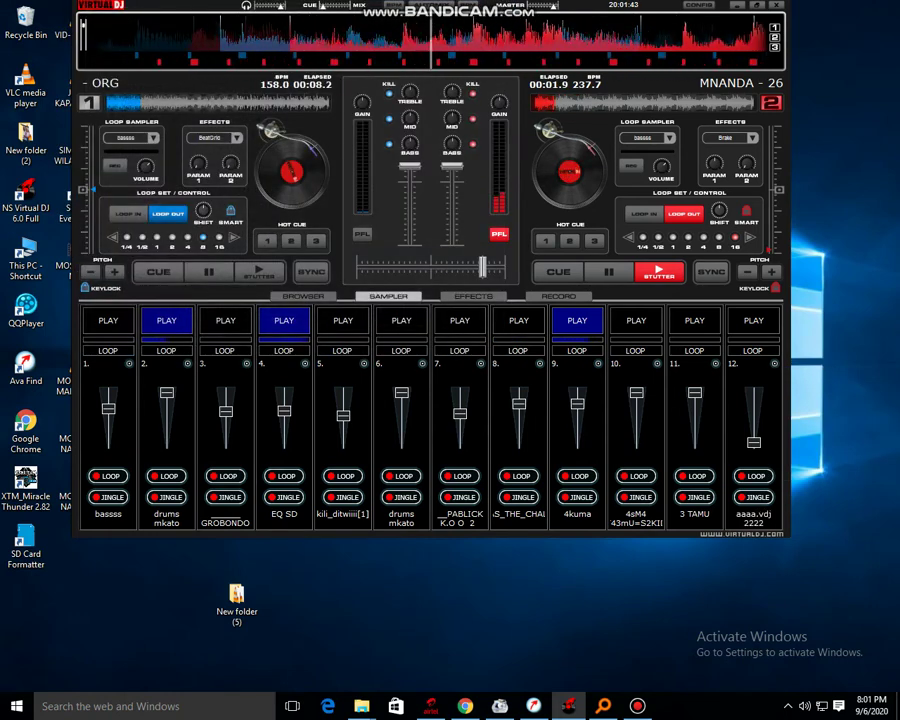
key("F12")
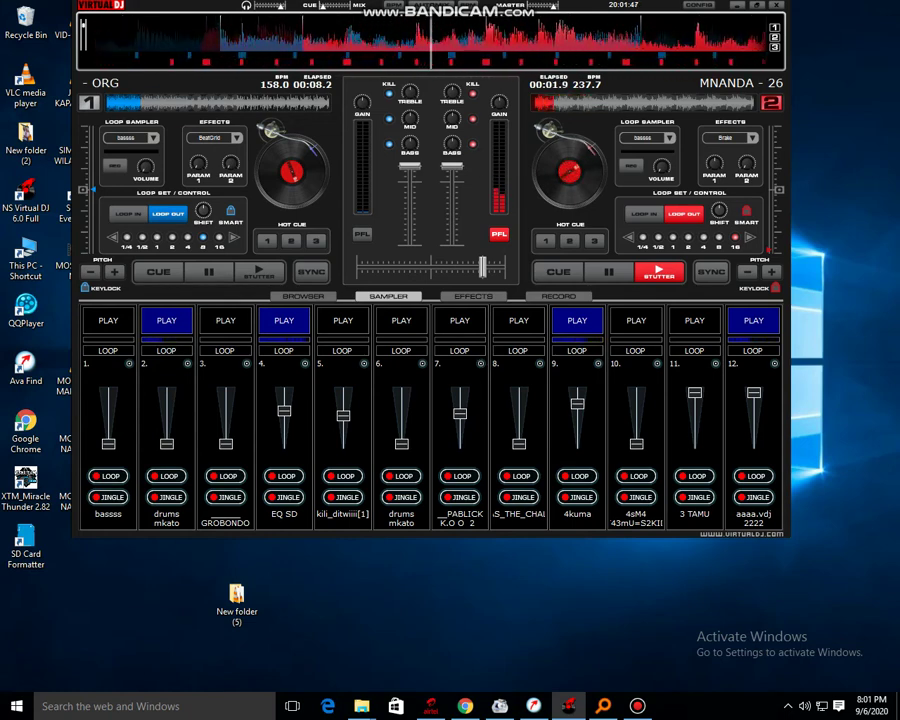
- Play sampler slot 7, stop slot 12, and bring in slot 10 in place of slots 2 and 9
key("F7")
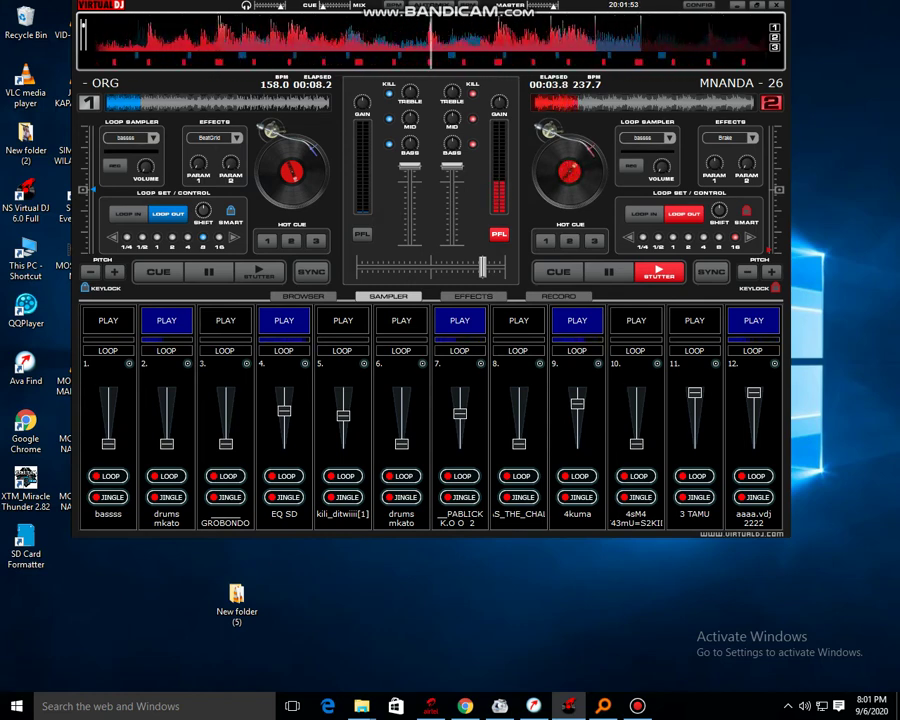
key("1")
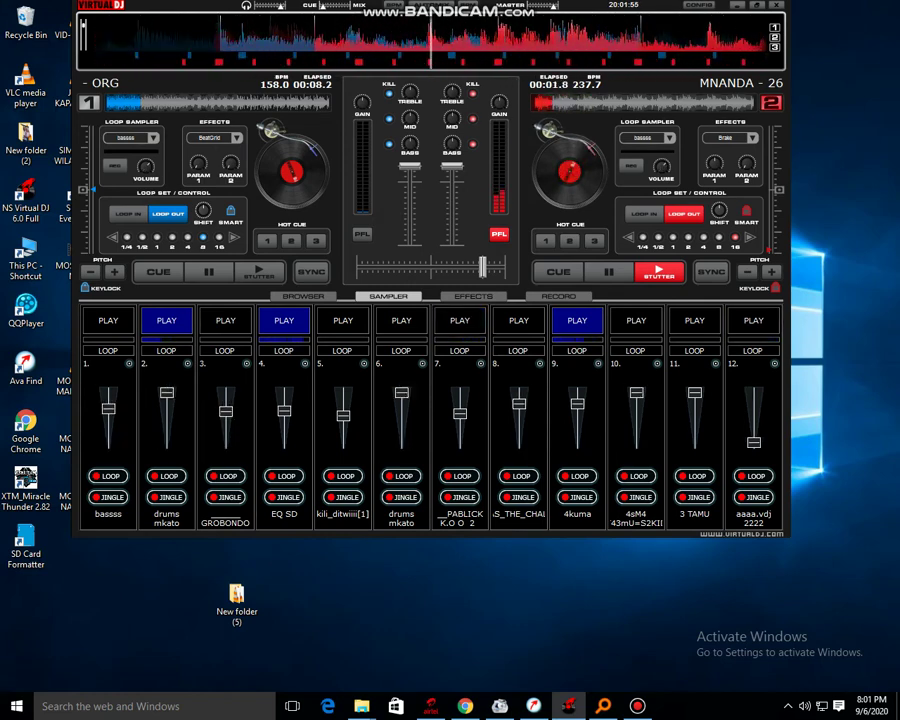
key("0")
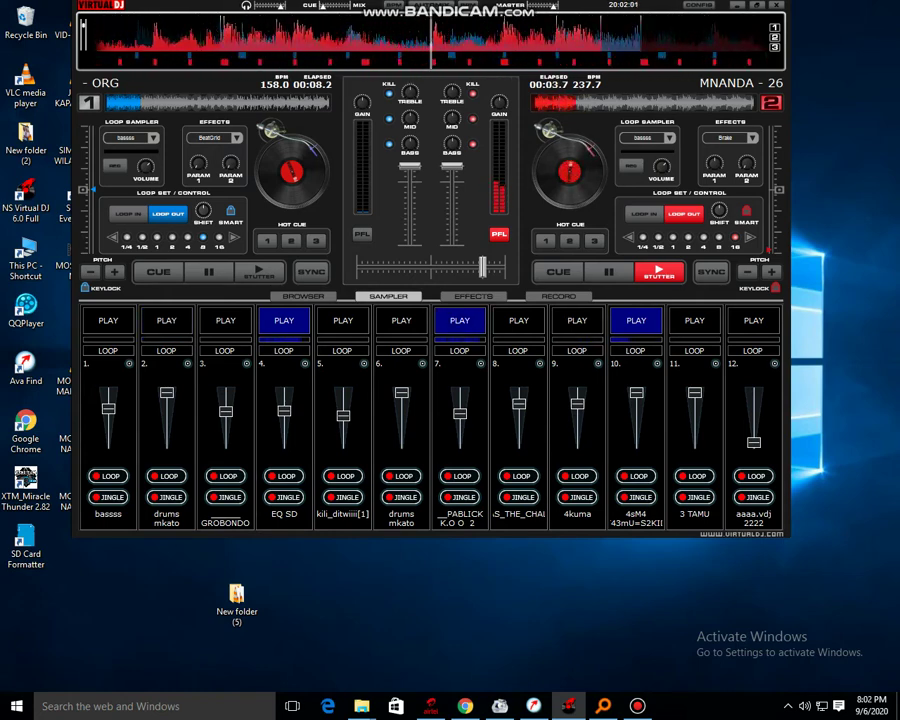
- Load the SUGUA 2 sample from the Download folder into sampler slot 5 and play it at a higher volume in place of slot 7
left_click(362, 363)
left_click(374, 369)
scroll(262, 236, "down", 6)
left_click(262, 236)
scroll(262, 236, "down", 2)
left_click(262, 236)
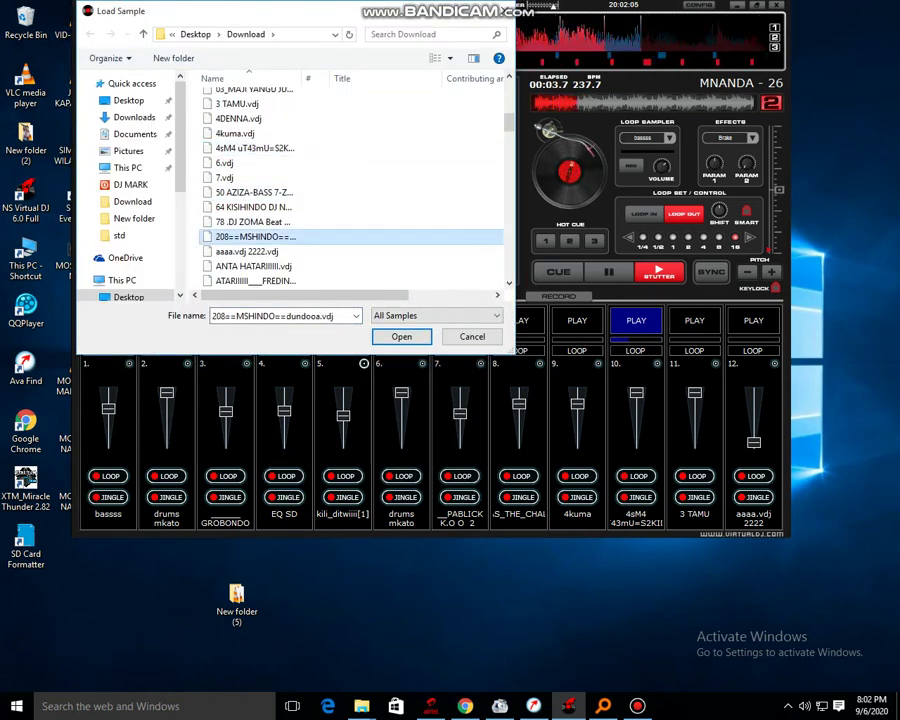
scroll(262, 236, "down", 2)
left_click(262, 236)
scroll(262, 236, "down", 2)
left_click(262, 236)
scroll(262, 236, "down", 2)
left_click(262, 236)
scroll(262, 236, "down", 2)
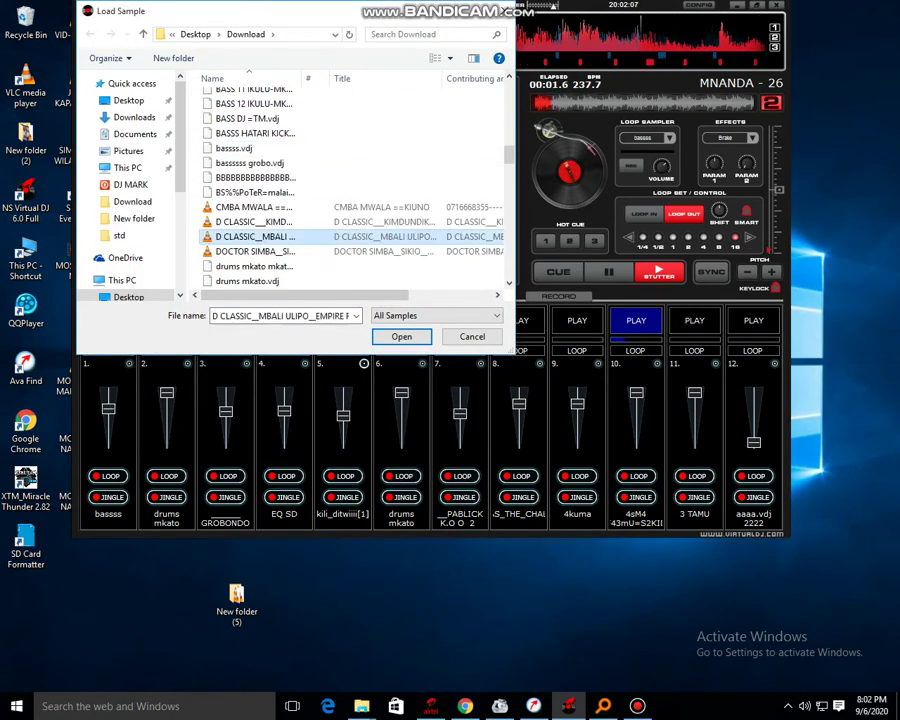
key("Down")
key("Down")
key("Down")
key("Down")
key("Down")
key("Down")
key("Down")
key("Down")
key("Down")
key("Down")
key("Down")
key("Down")
key("Down")
key("Down")
key("Down")
key("Down")
key("Down")
key("Down")
key("Down")
key("Down")
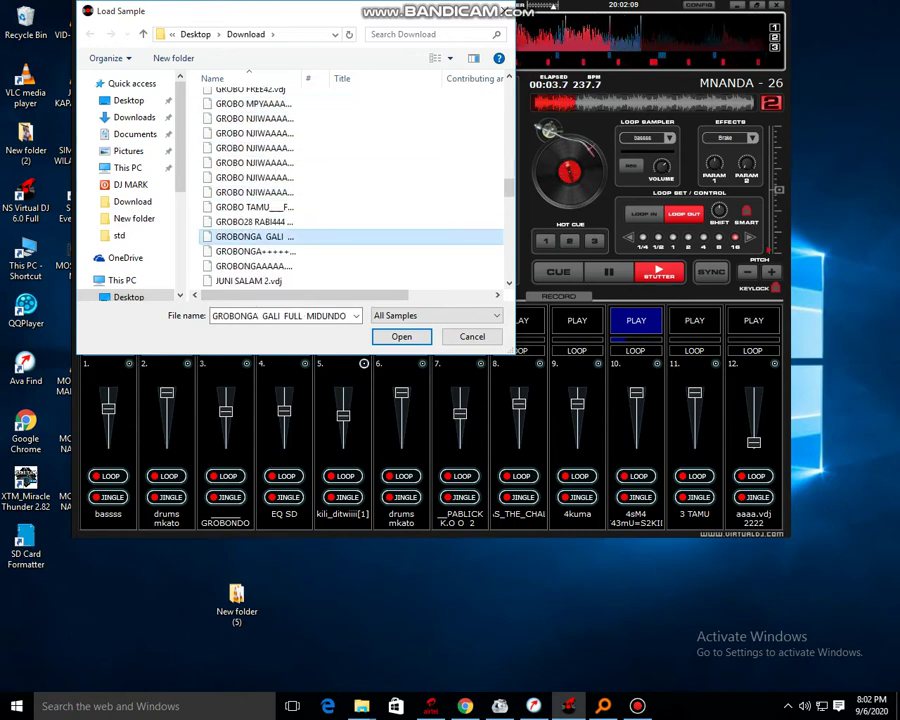
scroll(350, 185, "down", 2)
key("Down")
key("Down")
key("Down")
key("Down")
key("Down")
key("Down")
key("Down")
key("Down")
key("Down")
key("Down")
key("Down")
key("Down")
key("Down")
key("Down")
key("Down")
key("Down")
key("Down")
key("Down")
key("Down")
key("Down")
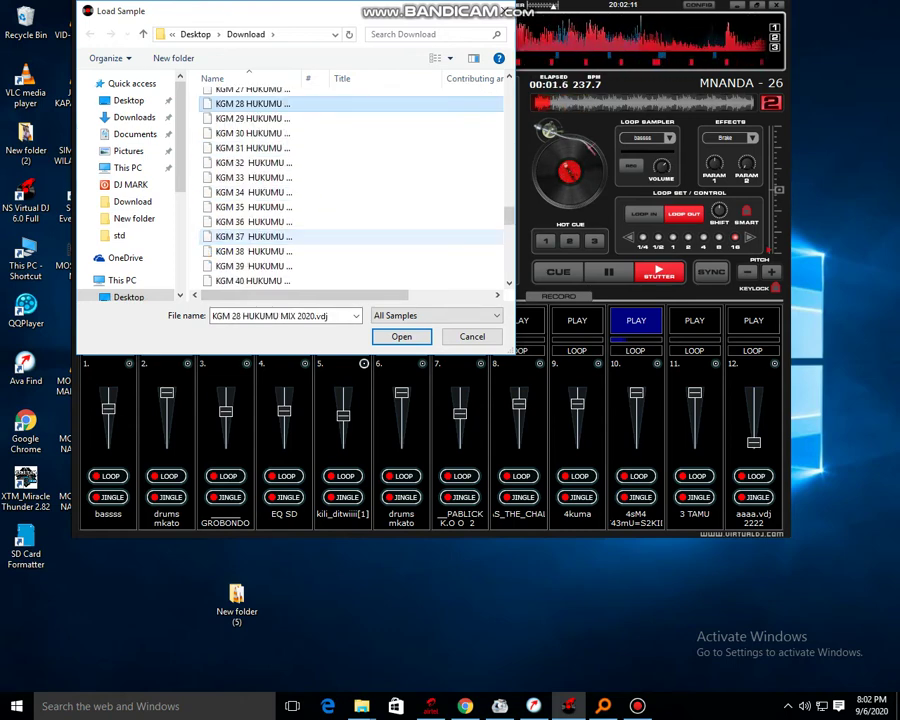
scroll(300, 236, "down", 3)
scroll(300, 236, "down", 6)
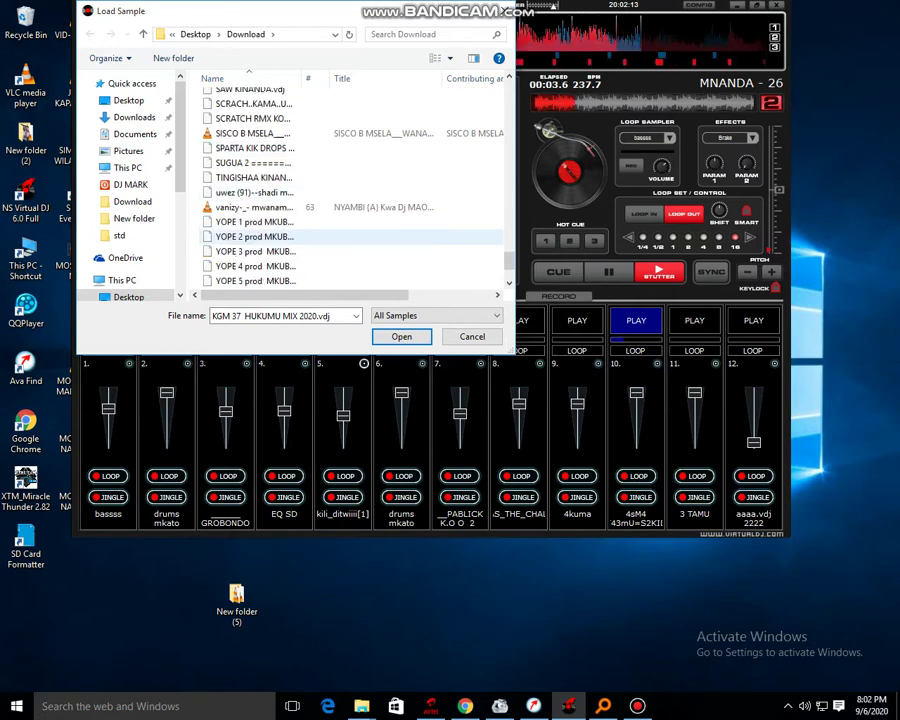
left_click(252, 236)
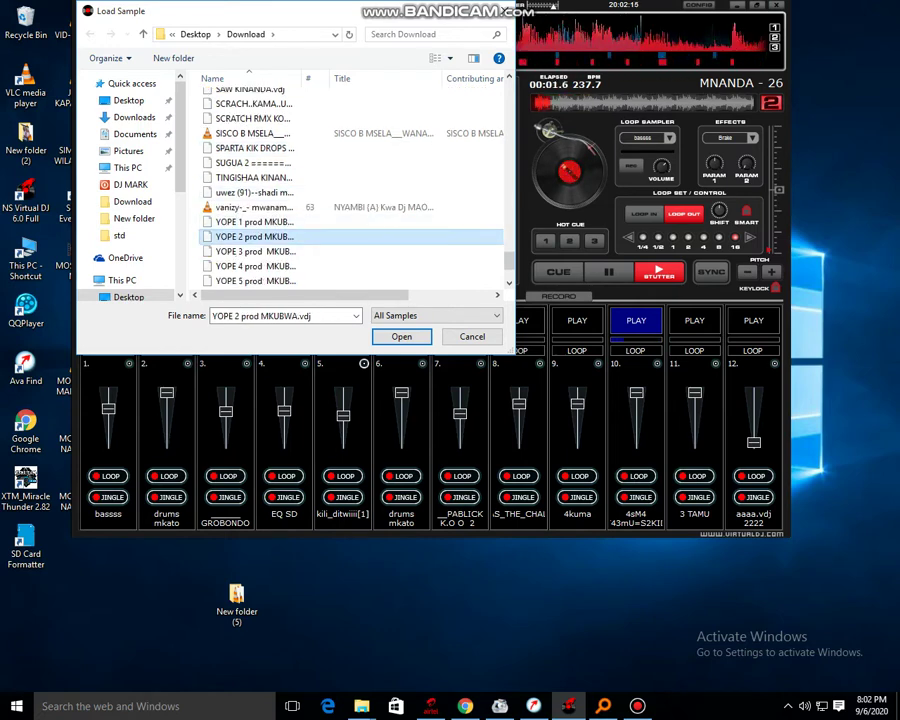
key("Up")
key("Up")
key("Up")
key("Up")
key("Up")
key("Return")
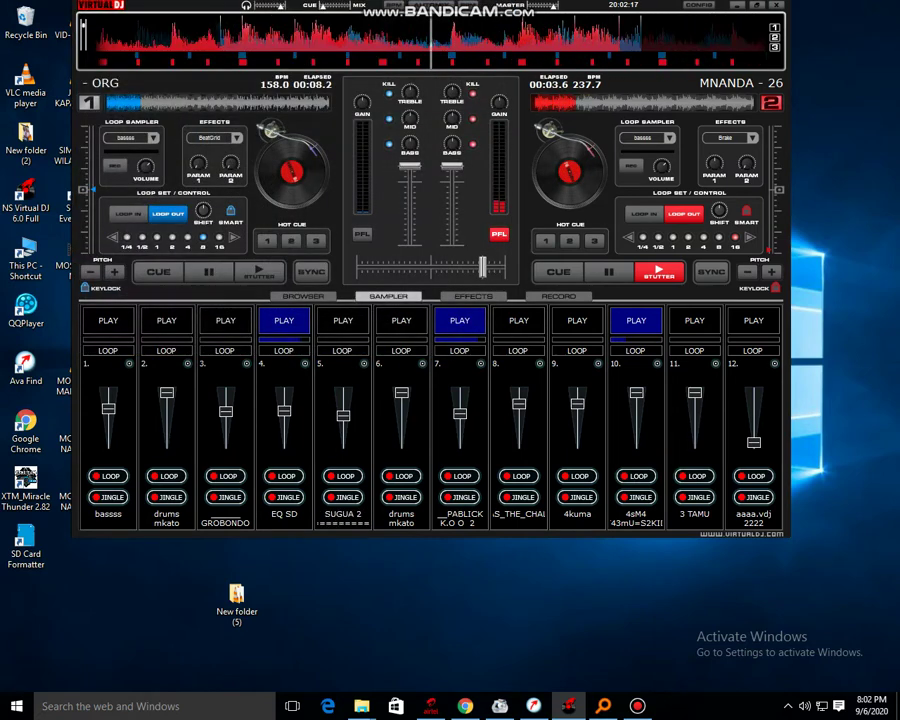
key("5")
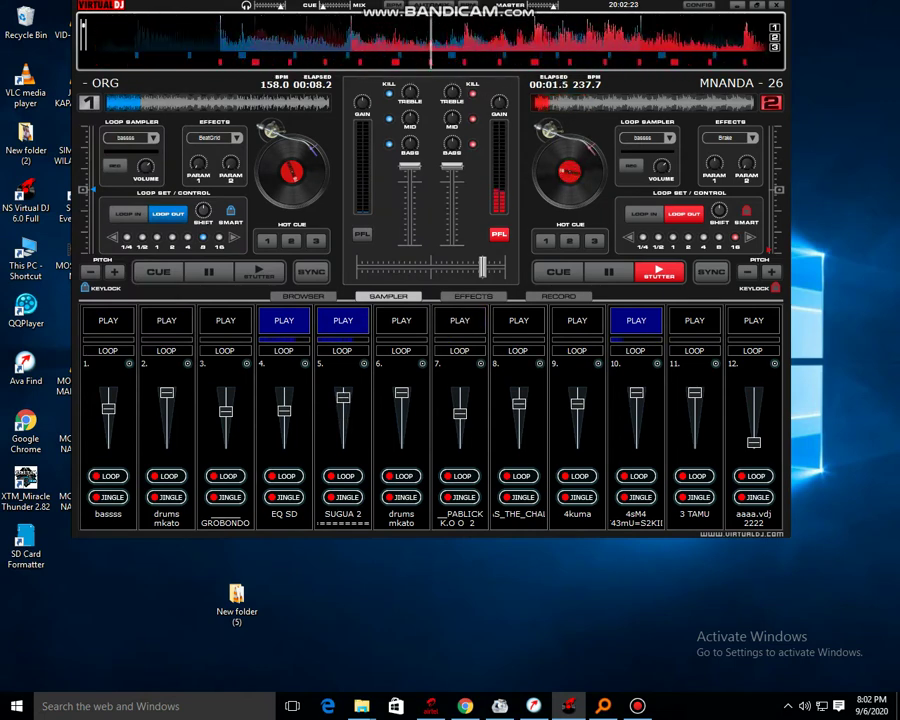
- Load GROBALI BY BAMPA JIN 2.vdj from the Download folder into sampler slot 1 and play it in place of slot 5
left_click(129, 363)
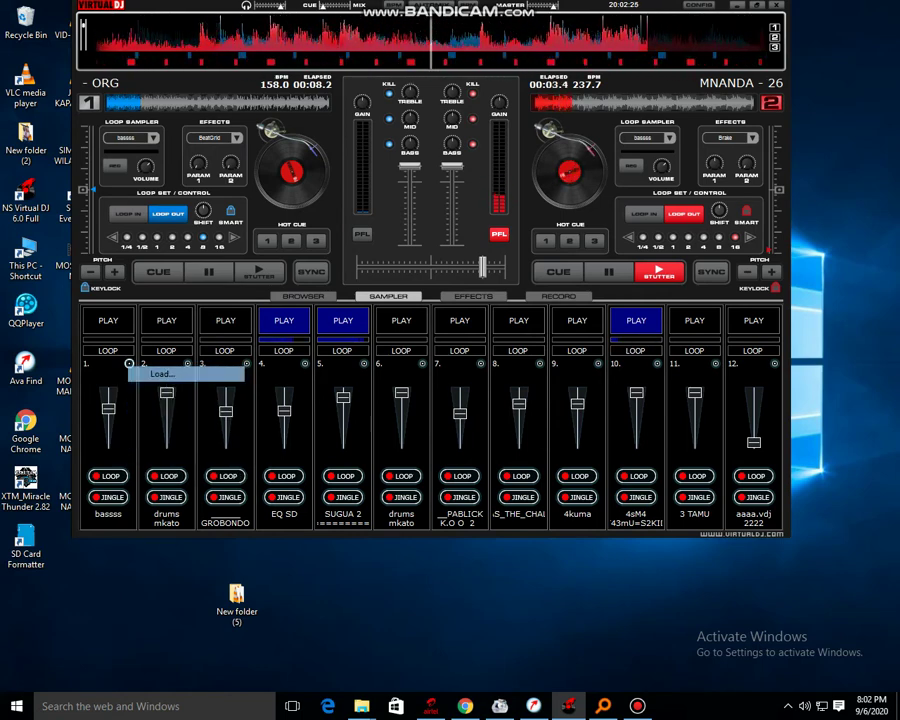
left_click(162, 374)
scroll(250, 266, "down", 7)
left_click(250, 266)
scroll(250, 266, "down", 4)
left_click(250, 266)
scroll(250, 266, "down", 3)
left_click(250, 266)
scroll(250, 266, "down", 4)
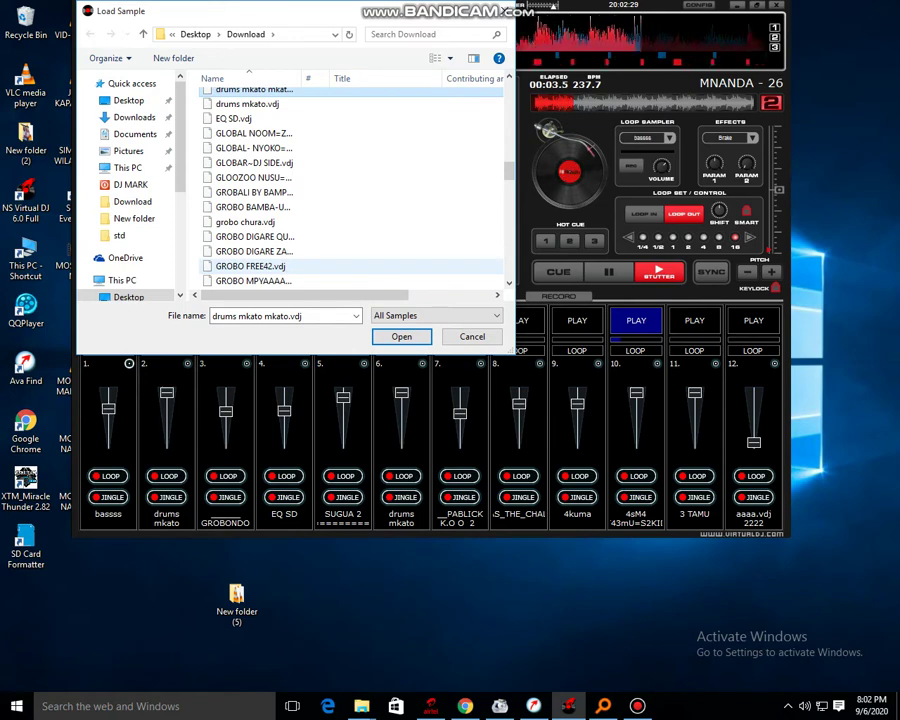
double_click(250, 192)
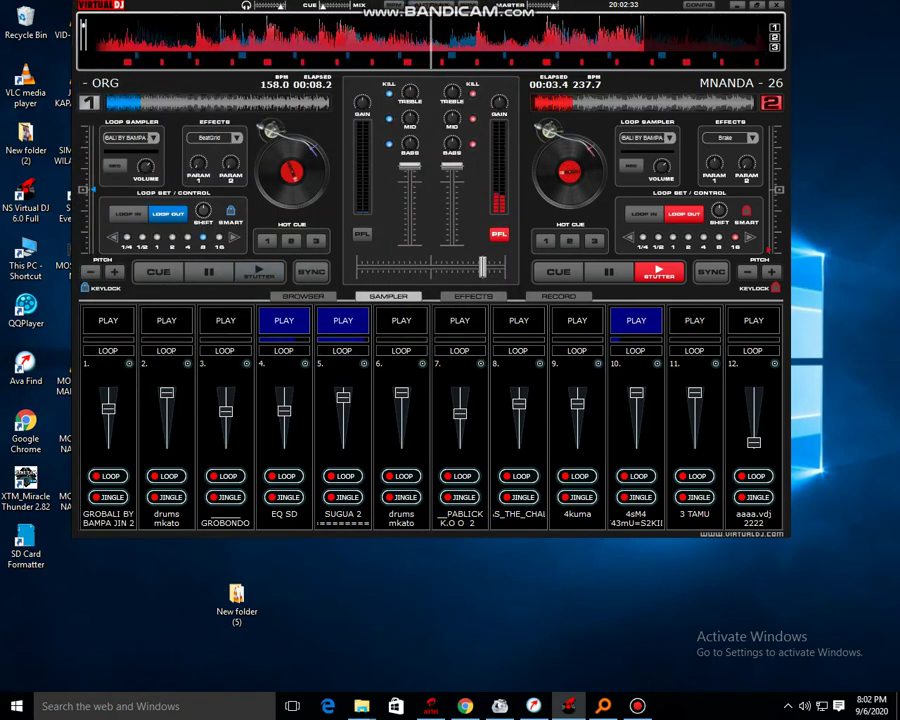
key("F1")
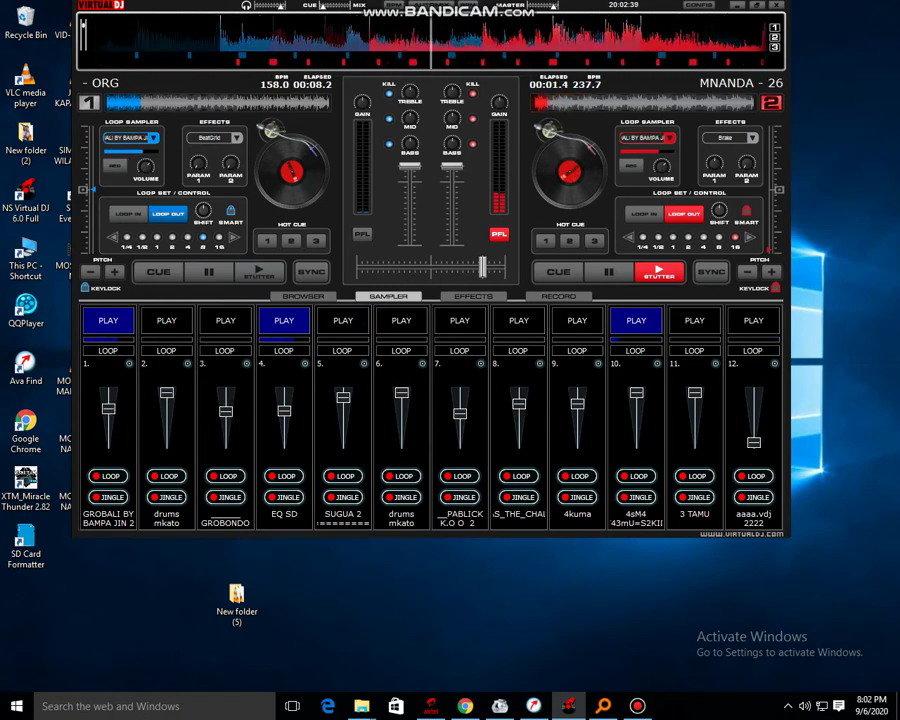
- Briefly play sampler slot 12 and switch playback from slots 1 and 10 to slots 7 and 9
key("F12")
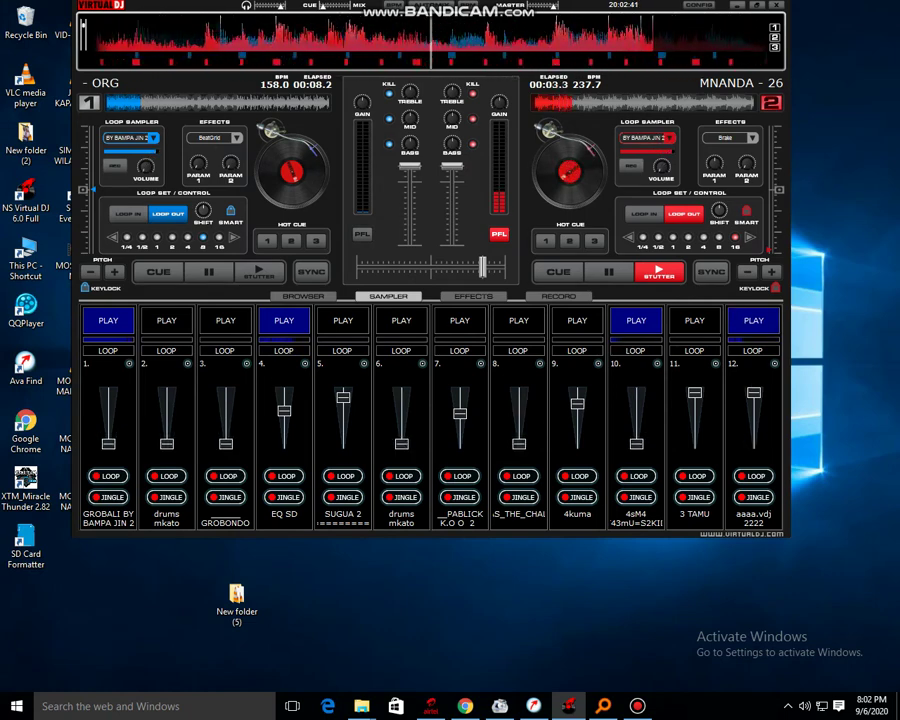
key("F12")
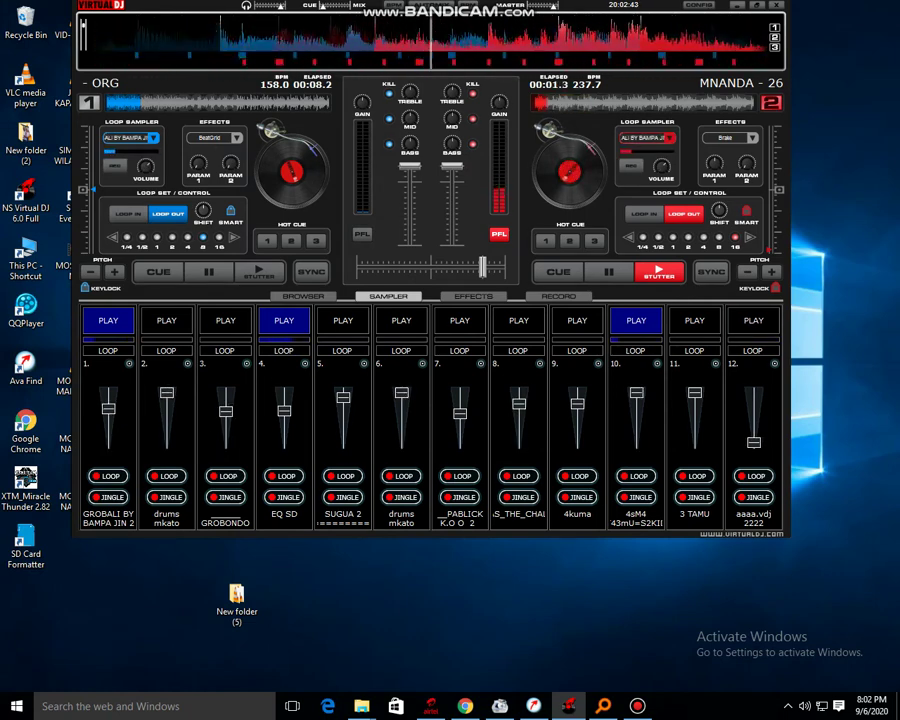
key("F11")
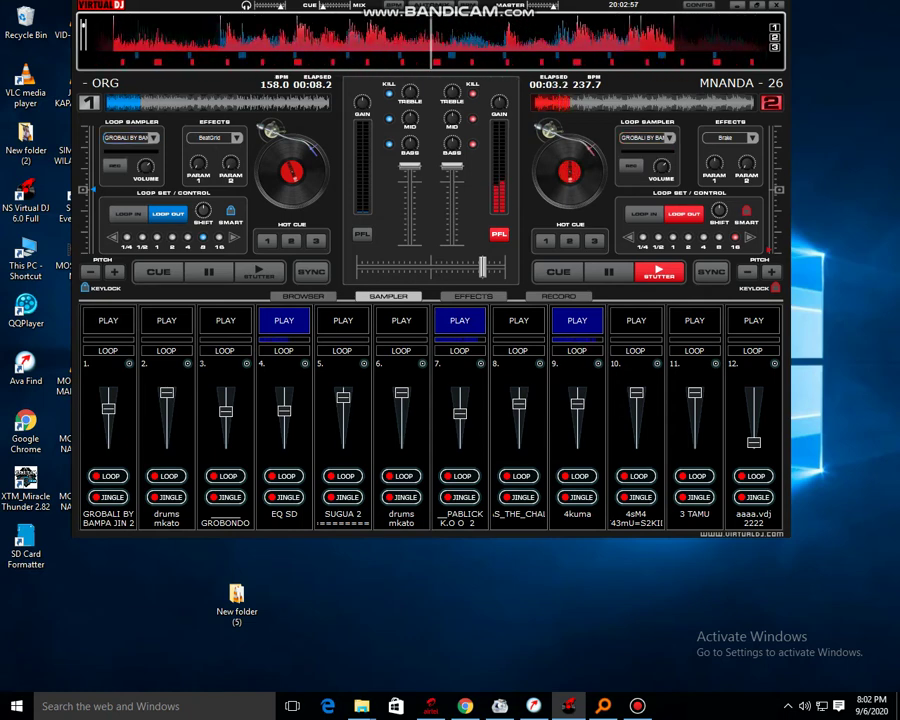
- Load the BBBBBBB sample from the Download folder into sampler slot 8
left_click(540, 363)
left_click(565, 367)
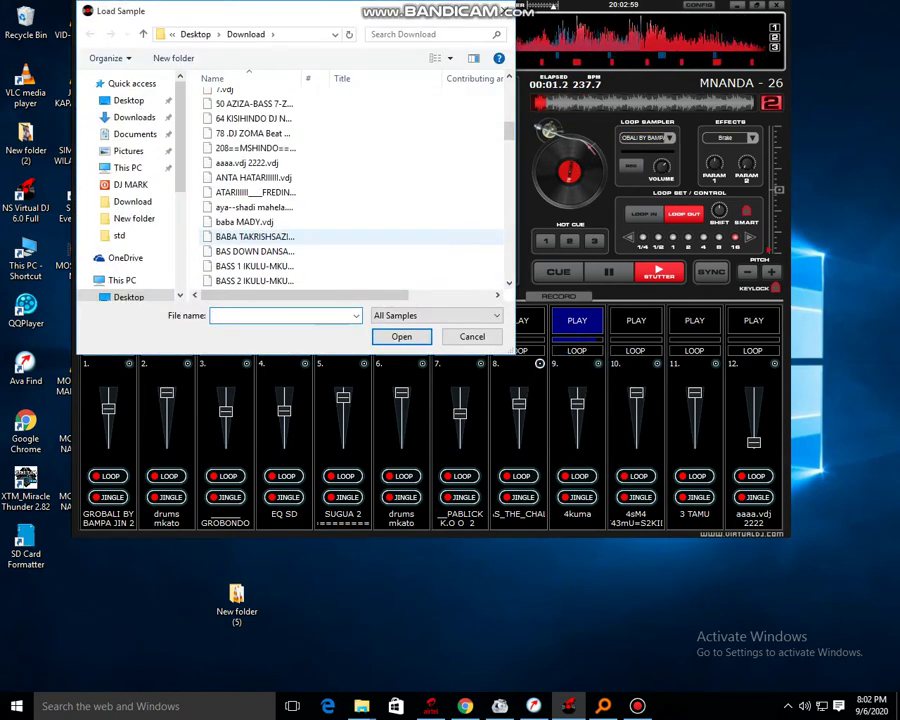
scroll(262, 237, "down", 6)
left_click(262, 237)
scroll(262, 237, "down", 3)
scroll(262, 237, "up", 3)
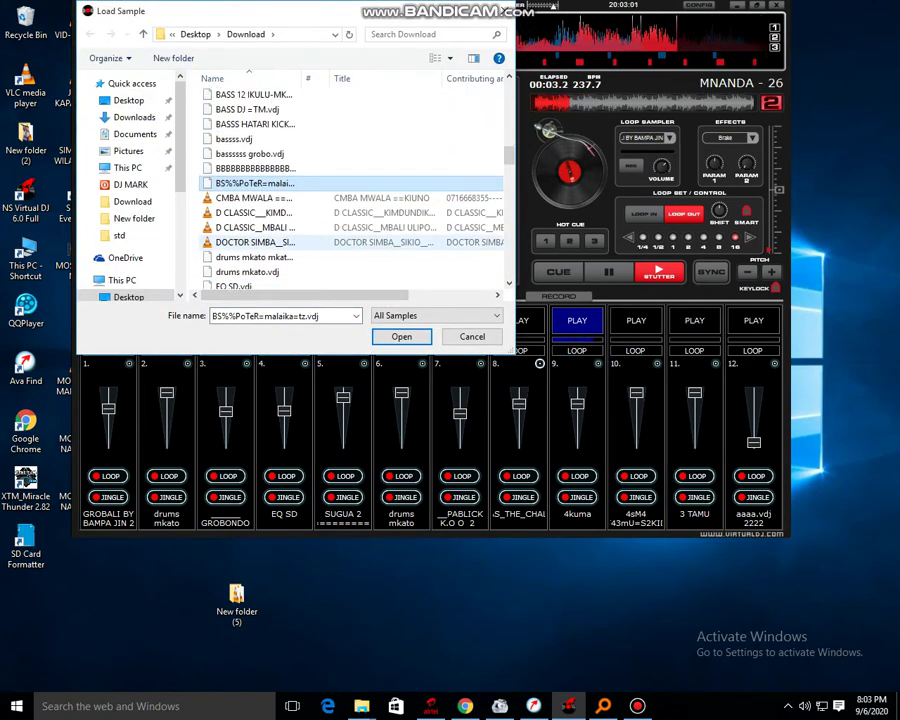
double_click(262, 211)
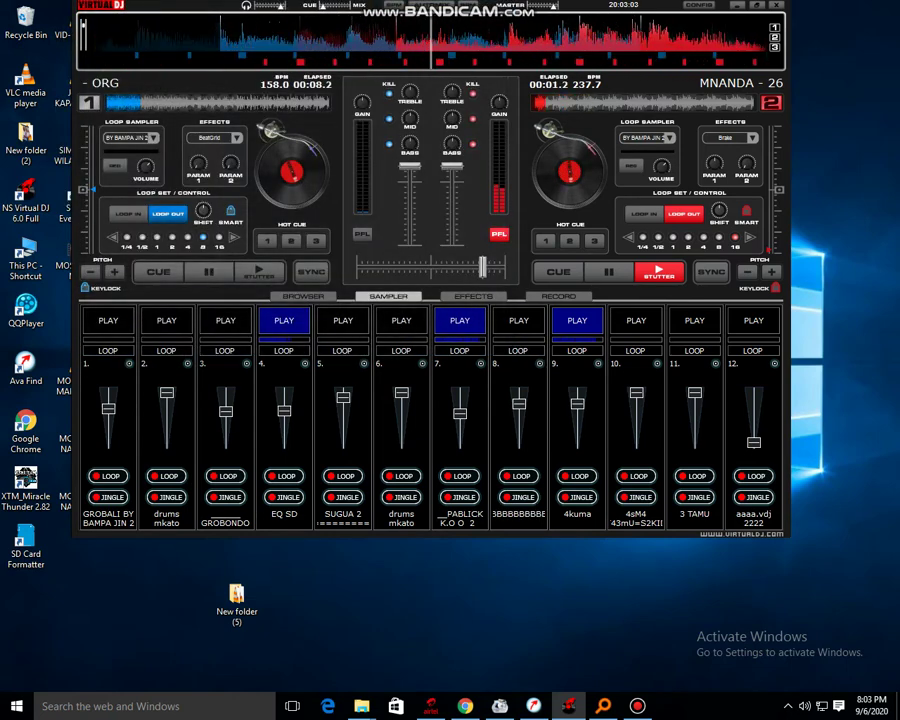
- Play sampler slot 8 in place of slot 7 and raise slot 8 to full volume
left_click(519, 321)
left_click(460, 321)
left_click_drag(519, 404, 519, 391)
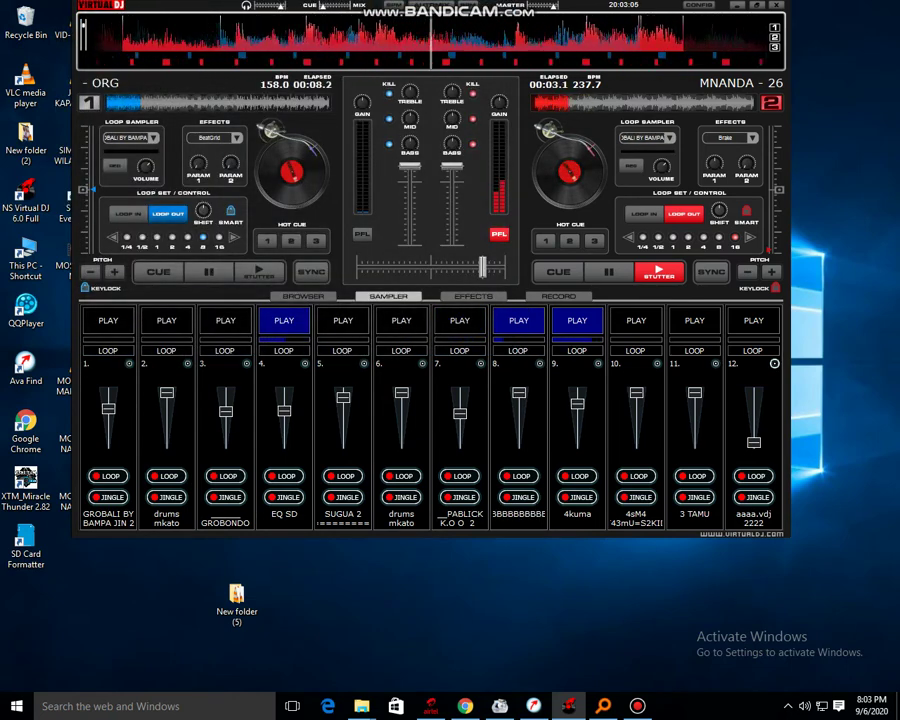
- Load the SPARTA KIK DROPS LINE sample from the Download folder into sampler slot 12
left_click(774, 363)
left_click(804, 370)
scroll(262, 240, "down", 7)
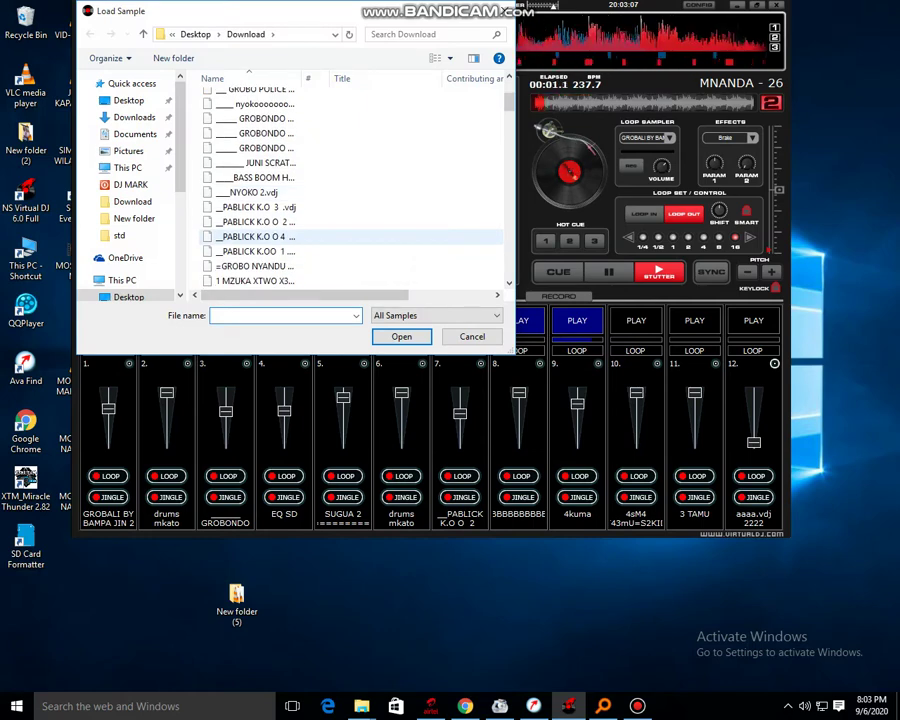
left_click(262, 237)
scroll(262, 237, "down", 4)
left_click(262, 237)
scroll(262, 237, "down", 1)
scroll(262, 237, "down", 1)
left_click(262, 237)
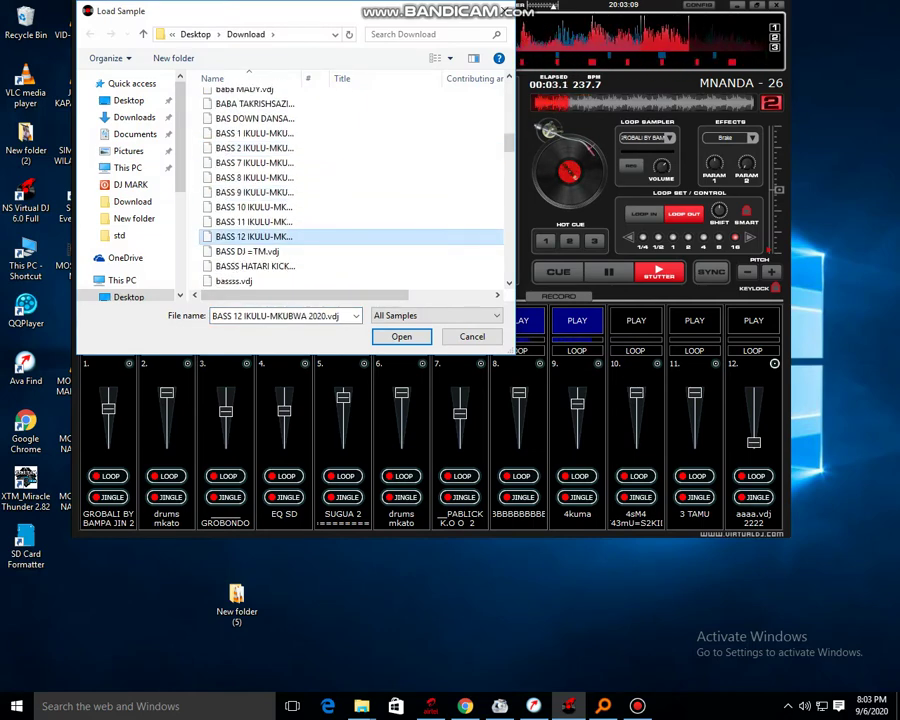
scroll(254, 236, "down", 1)
left_click(254, 236)
scroll(254, 236, "down", 1)
scroll(254, 236, "down", 1)
left_click(254, 236)
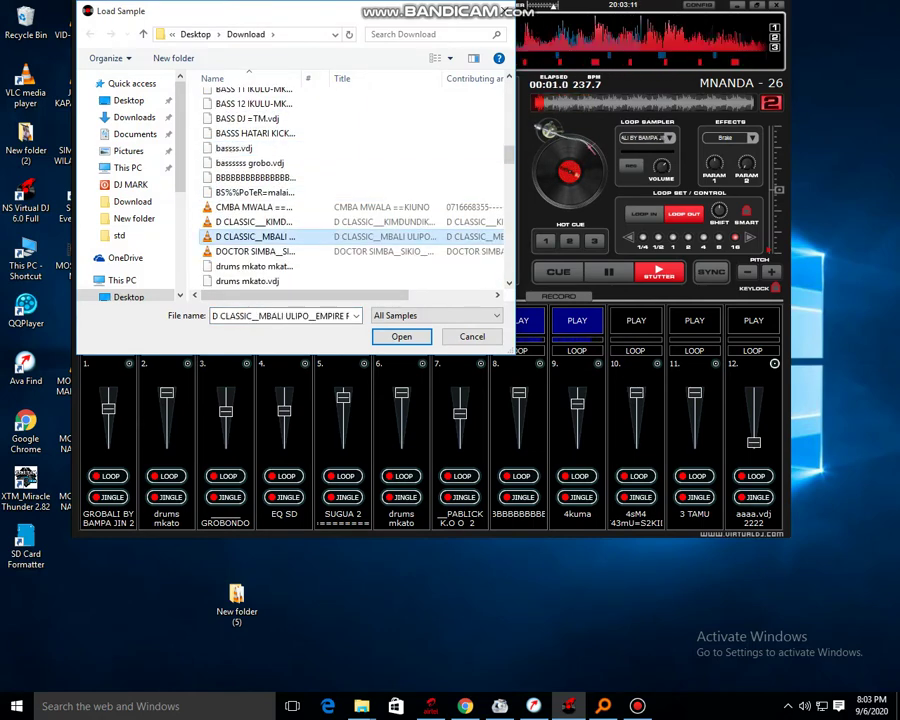
scroll(254, 236, "down", 3)
left_click(254, 236)
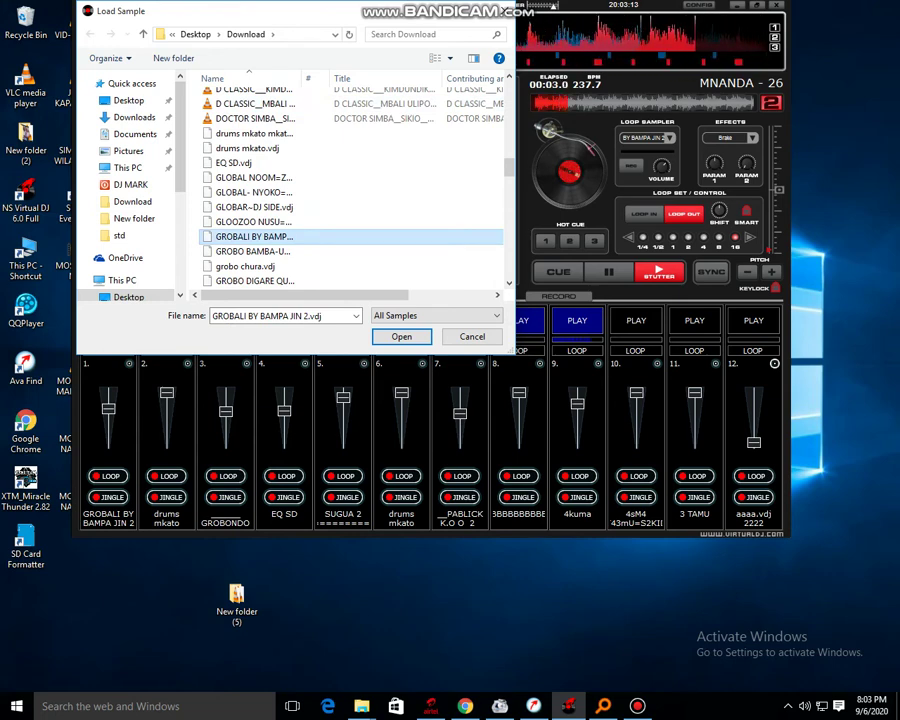
scroll(254, 236, "down", 5)
scroll(254, 236, "down", 15)
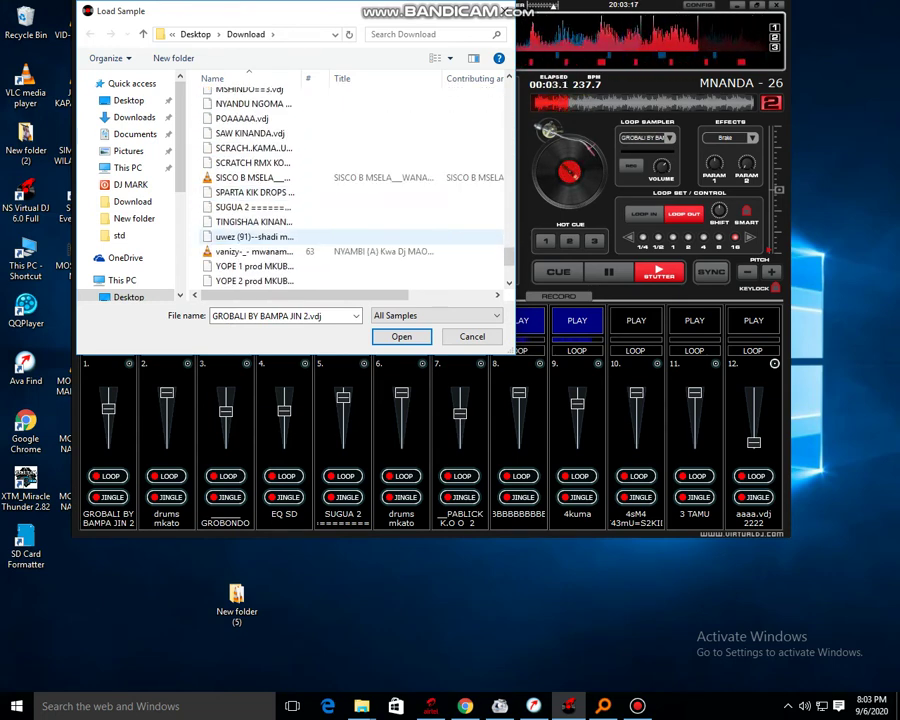
scroll(254, 236, "down", 3)
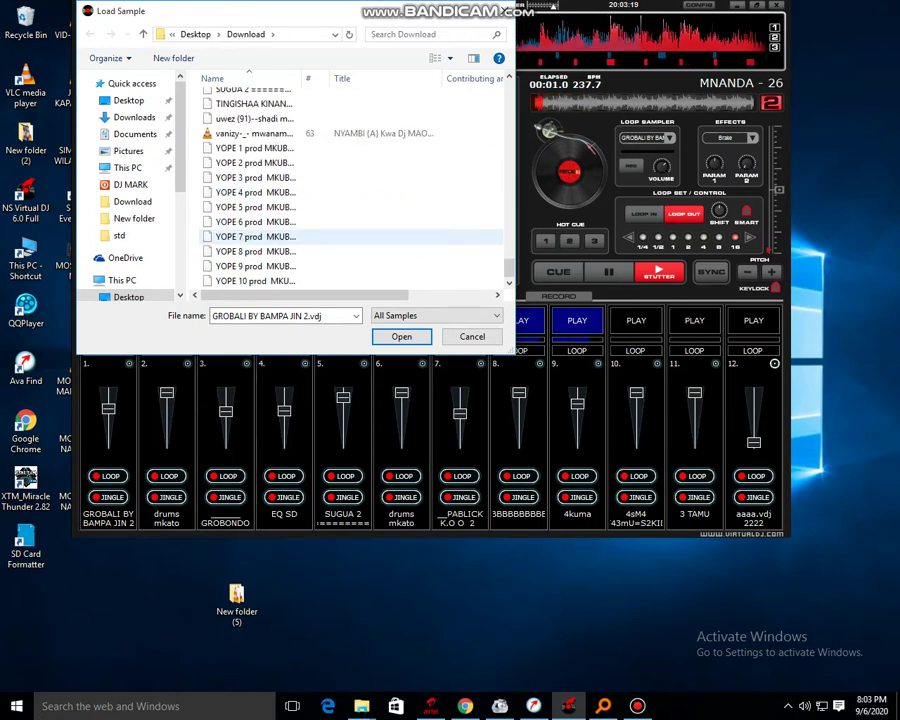
scroll(254, 232, "up", 1)
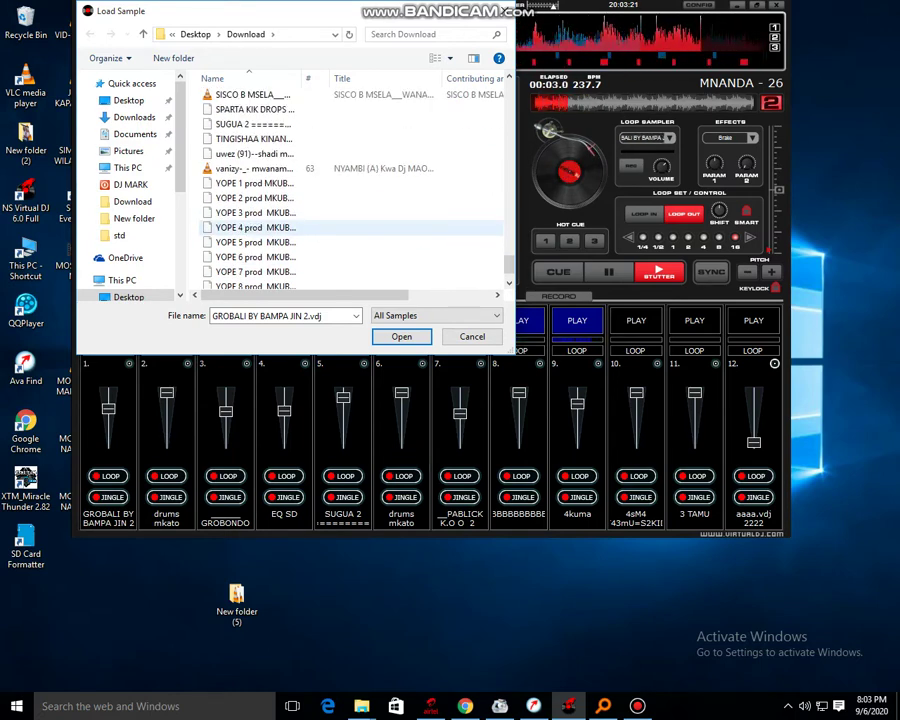
double_click(250, 109)
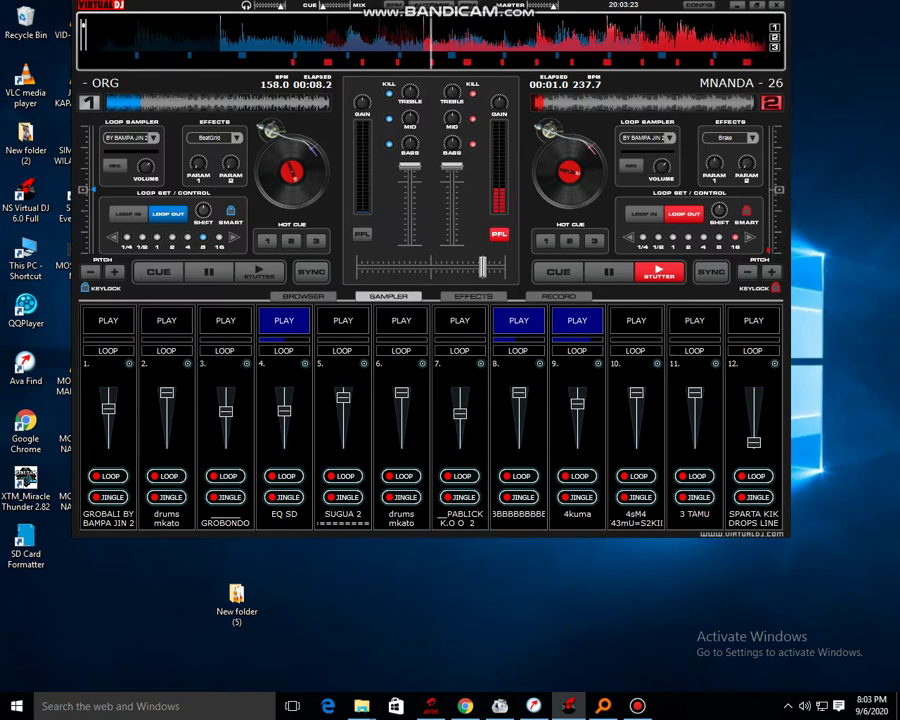
- Briefly play sampler slot 12 and switch playback from slots 8 and 9 to slots 2, 11 and 7
key("F12")
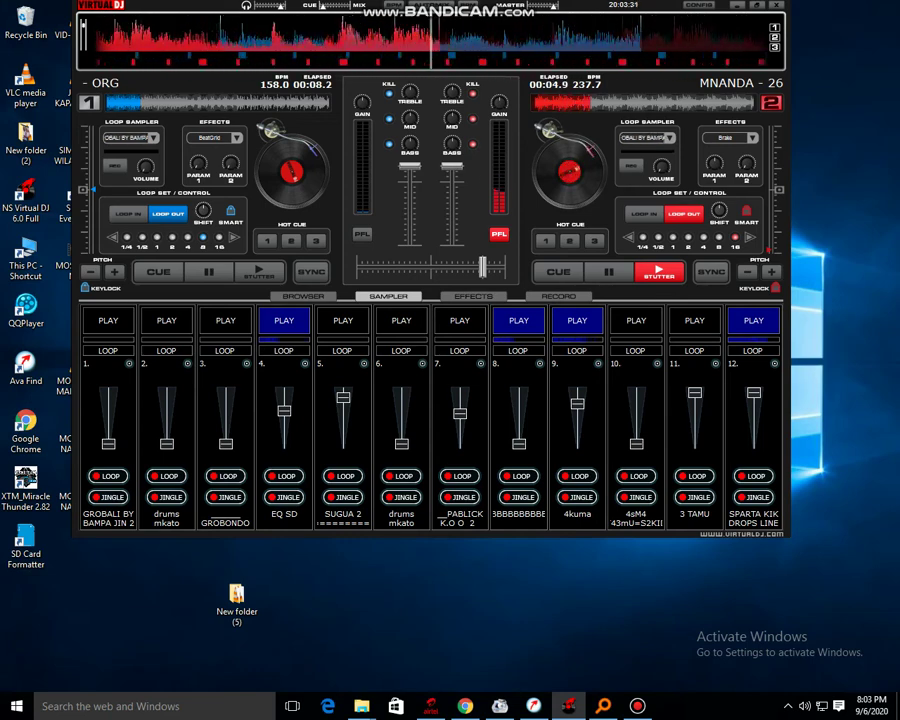
key("F2")
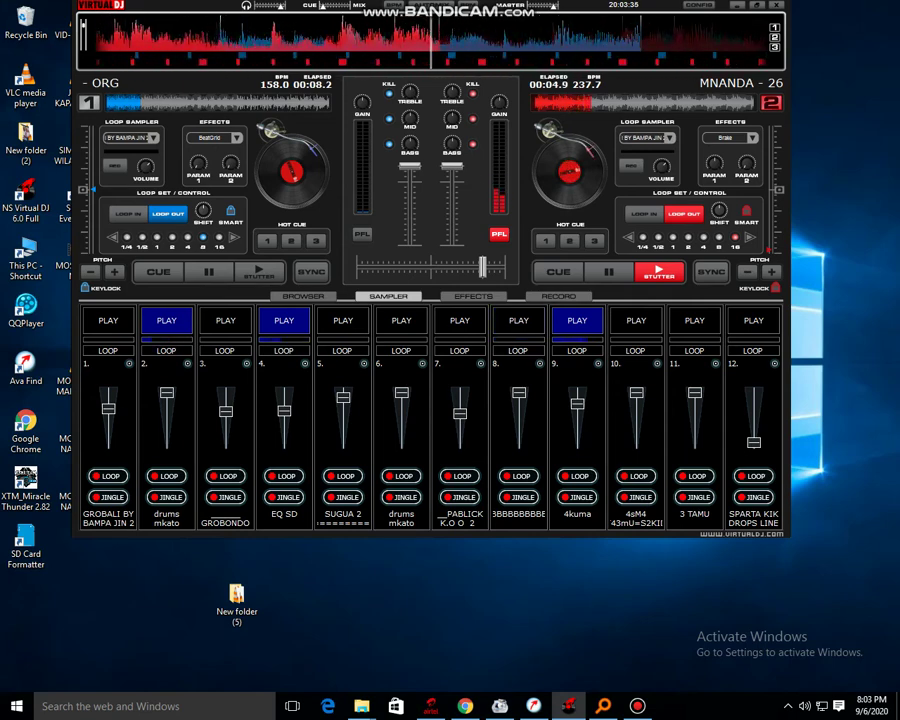
key("F11")
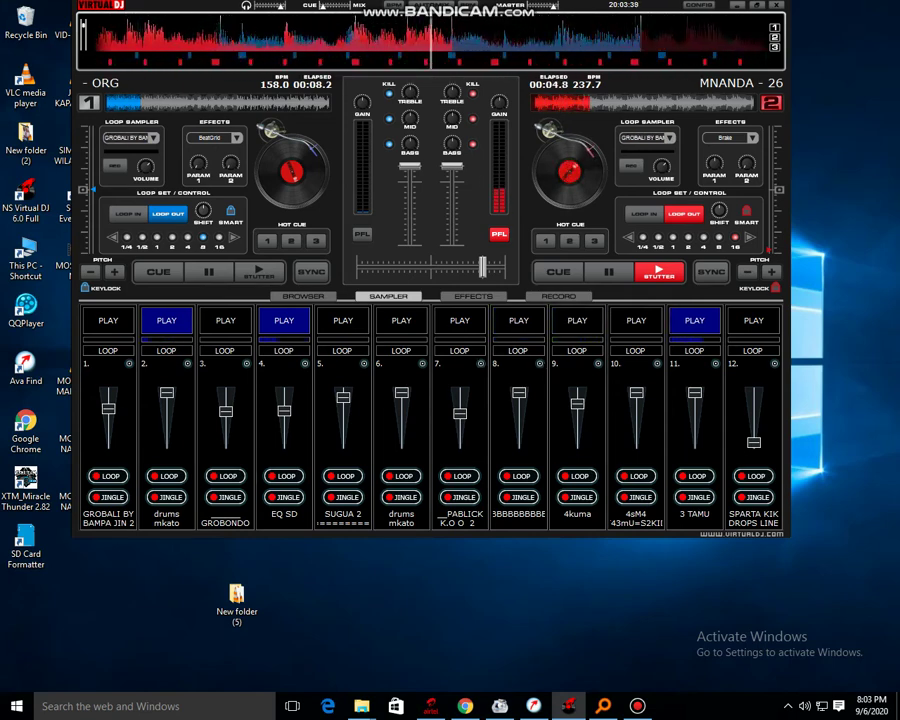
key("F7")
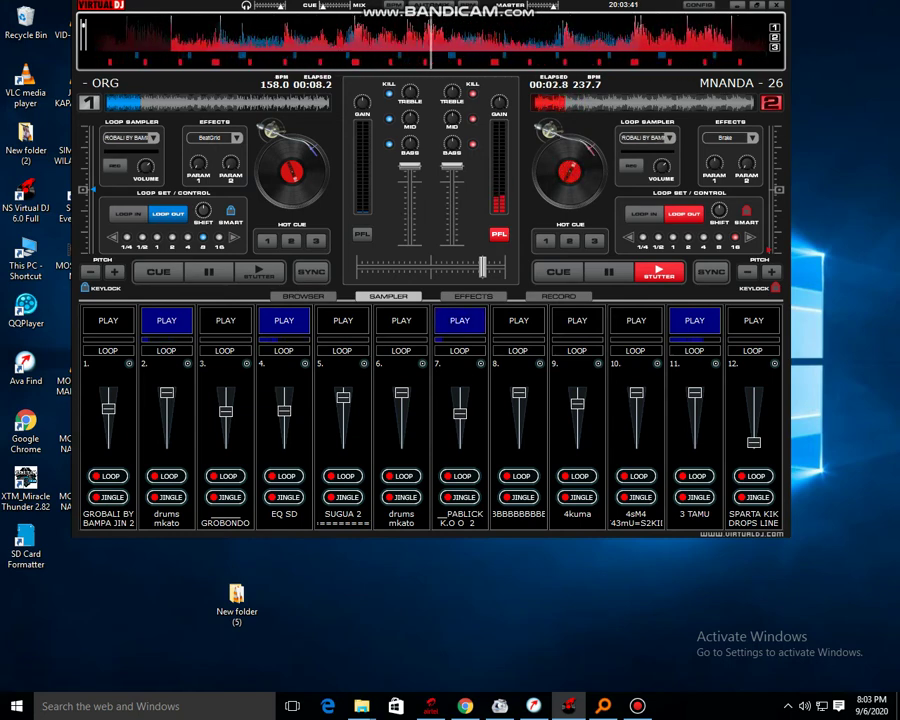
- Load the ____BASS BOOM sample from the Download folder into sampler slot 1 and play it in place of slot 7
left_click(129, 363)
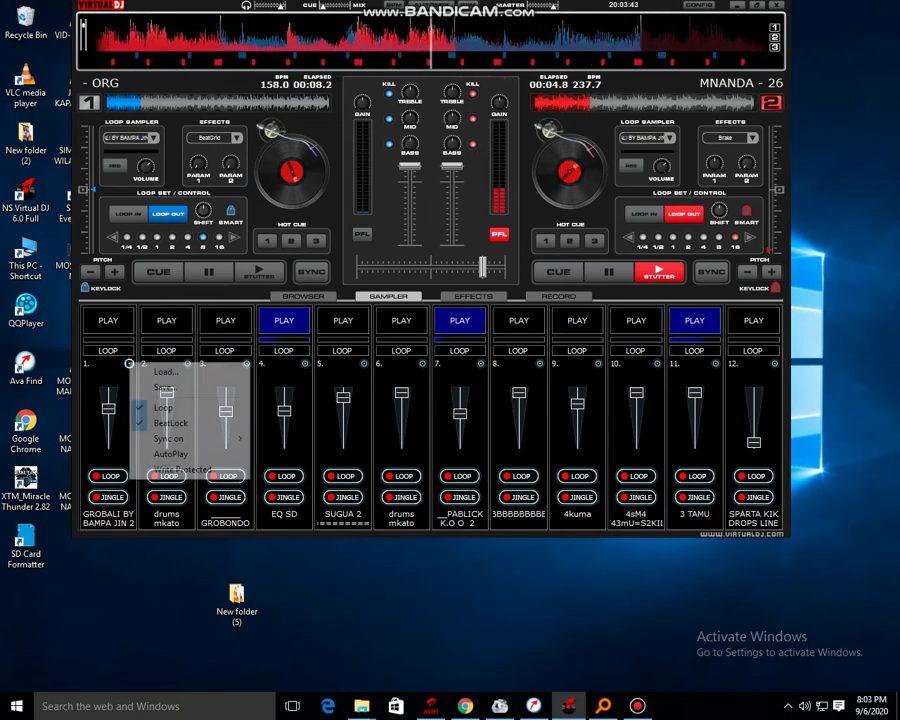
left_click(150, 368)
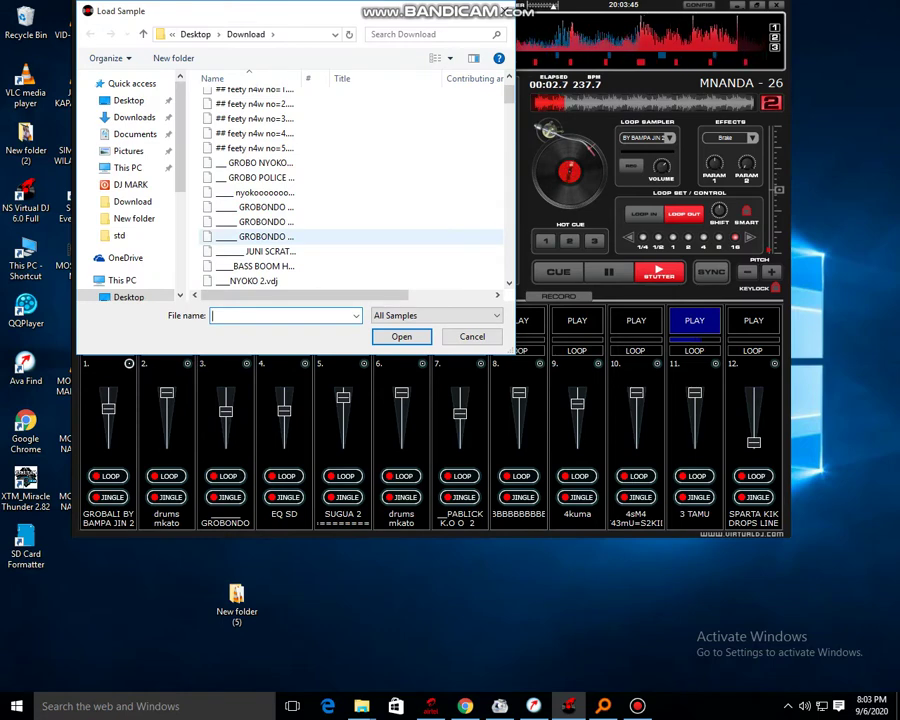
left_click(280, 266)
scroll(280, 245, "down", 3)
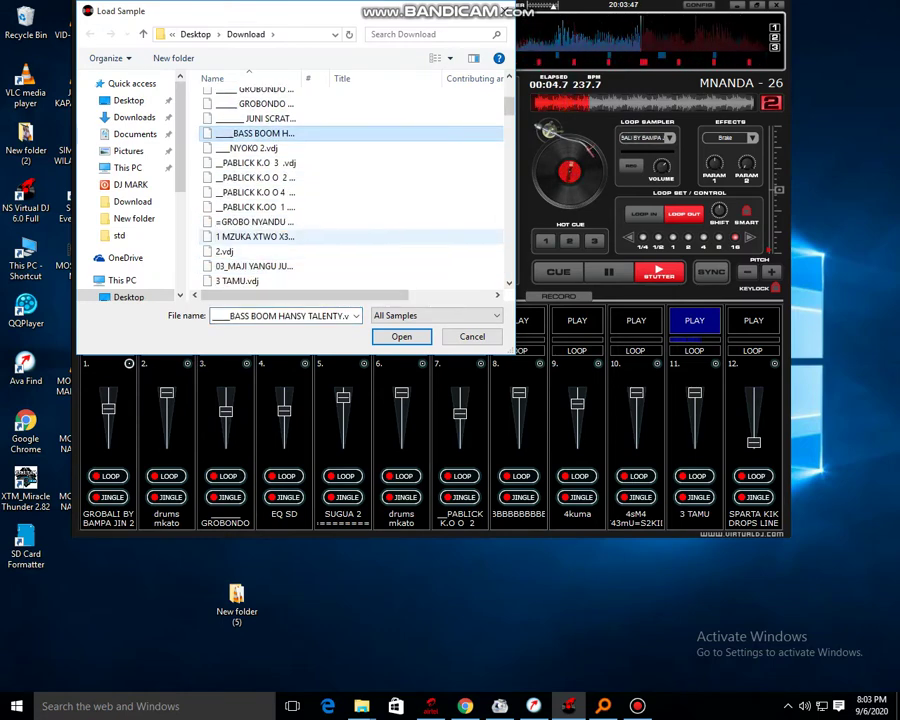
double_click(262, 133)
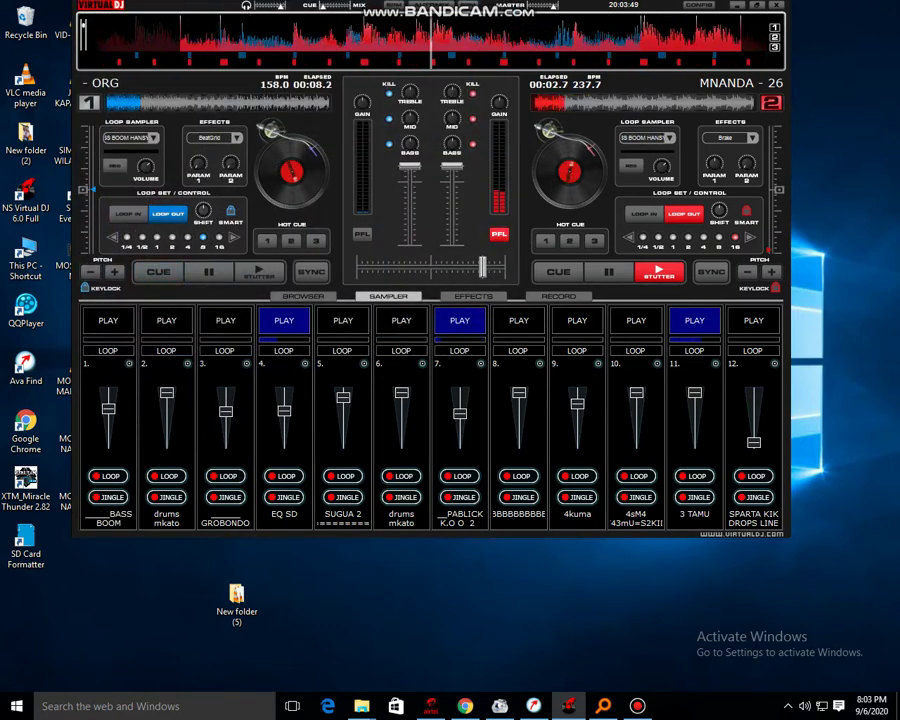
key("1")
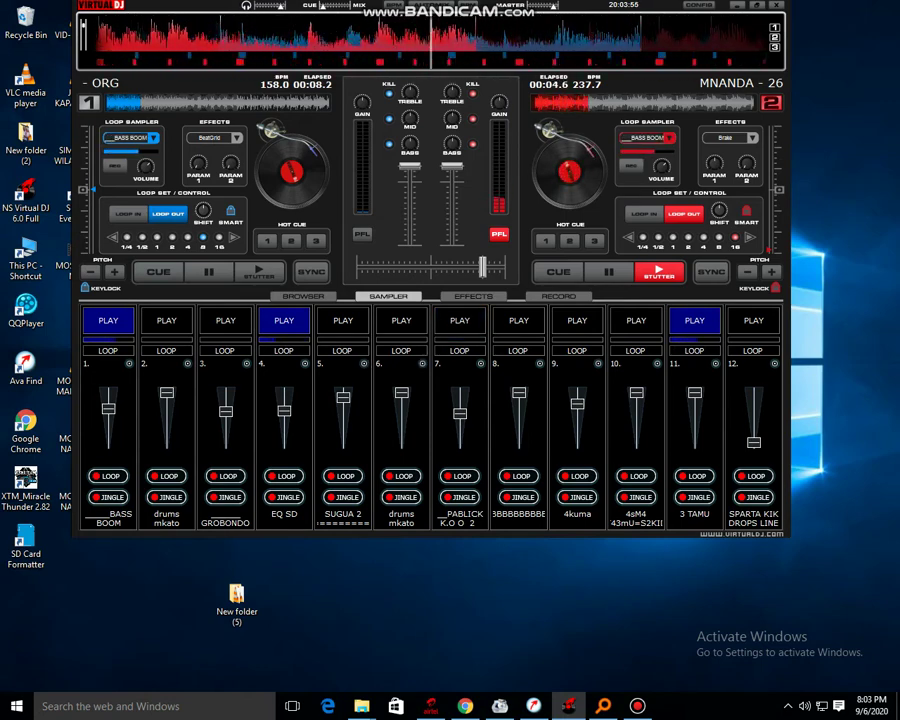
- Load the ## feety n4w no=3 sample from the Download folder into sampler slot 8 and play it
left_click(540, 364)
left_click(576, 373)
scroll(262, 251, "down", 5)
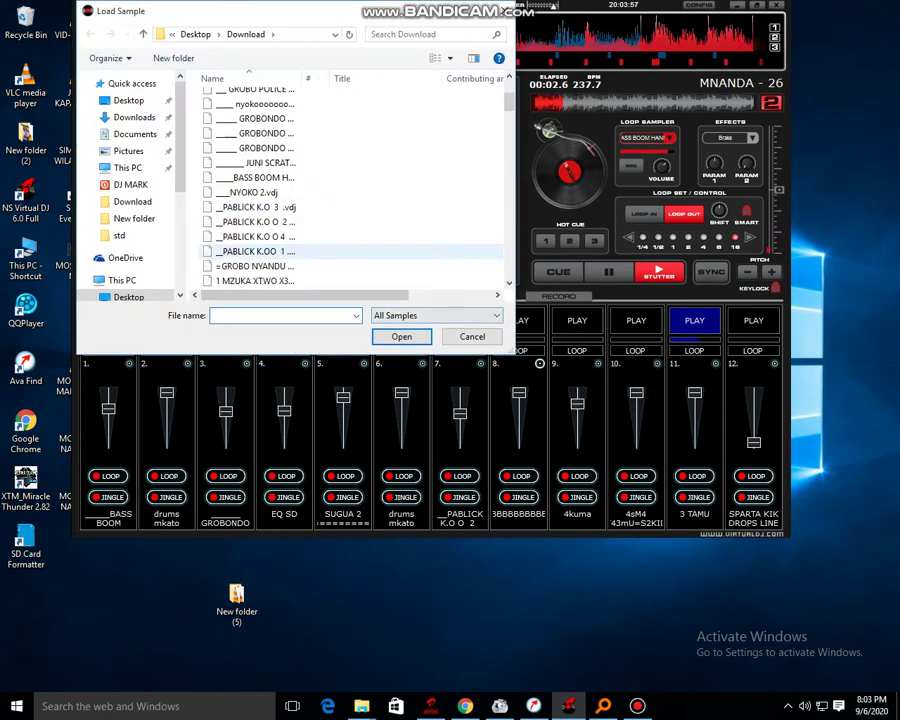
scroll(262, 251, "up", 5)
double_click(256, 157)
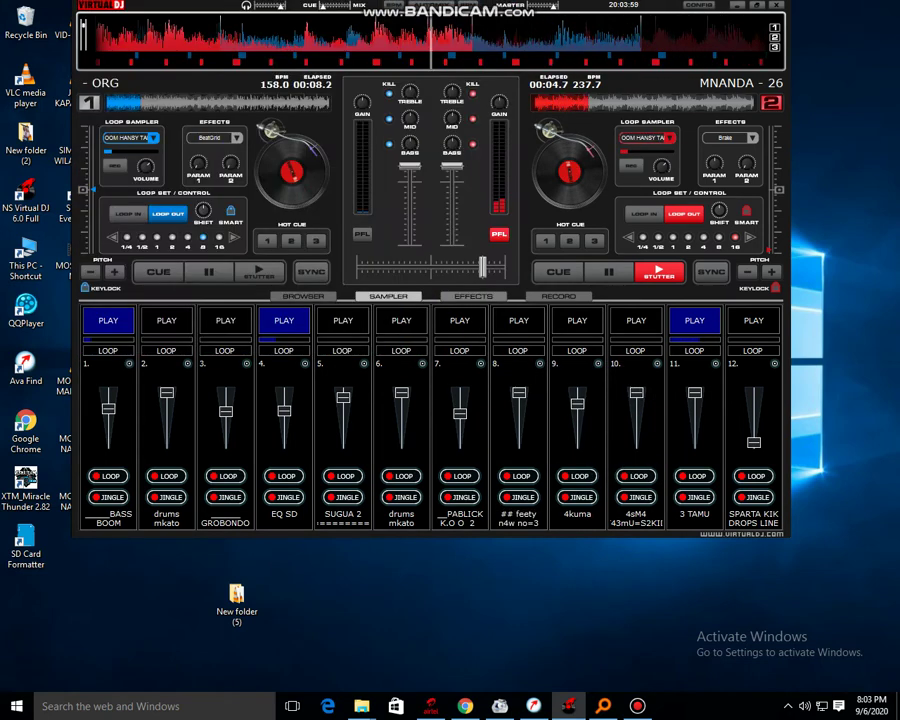
key("F8")
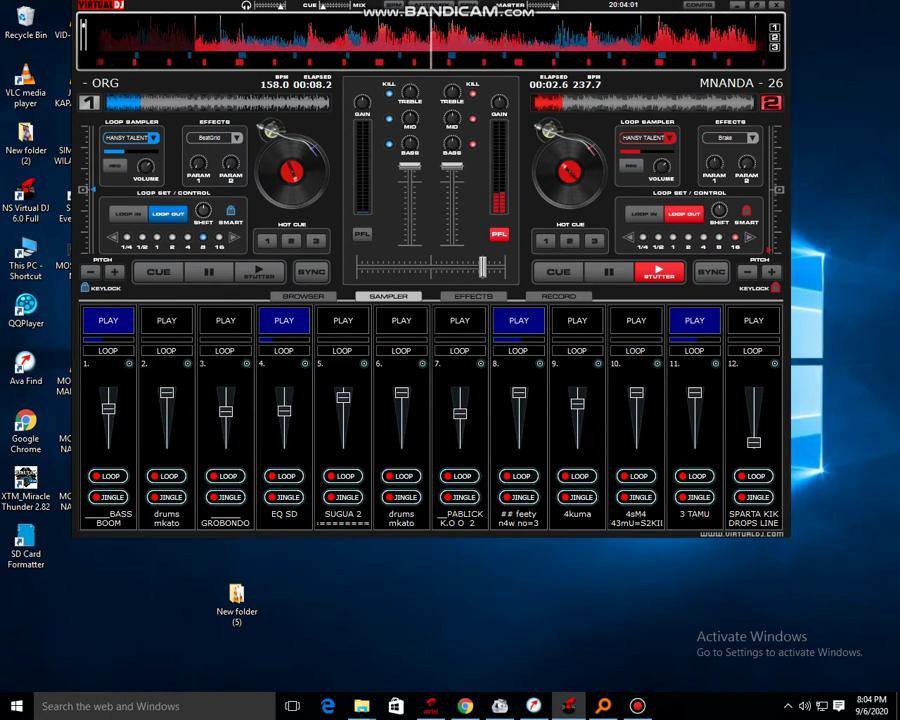
- Load the BABA TAKRISHSAZI sample from the Download folder into sampler slot 10
left_click(657, 364)
left_click(689, 375)
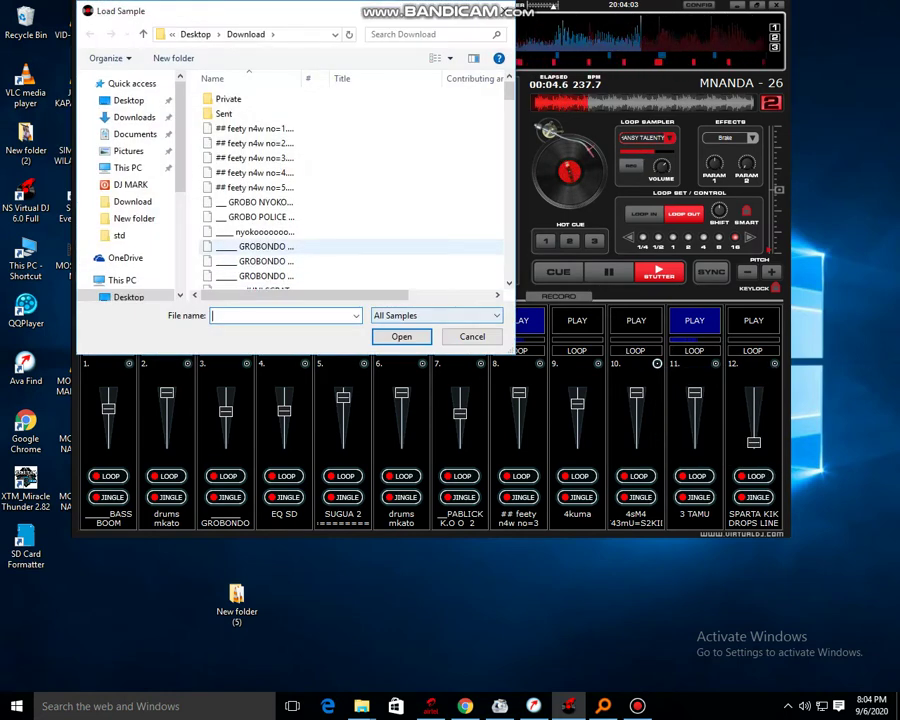
left_click(255, 252)
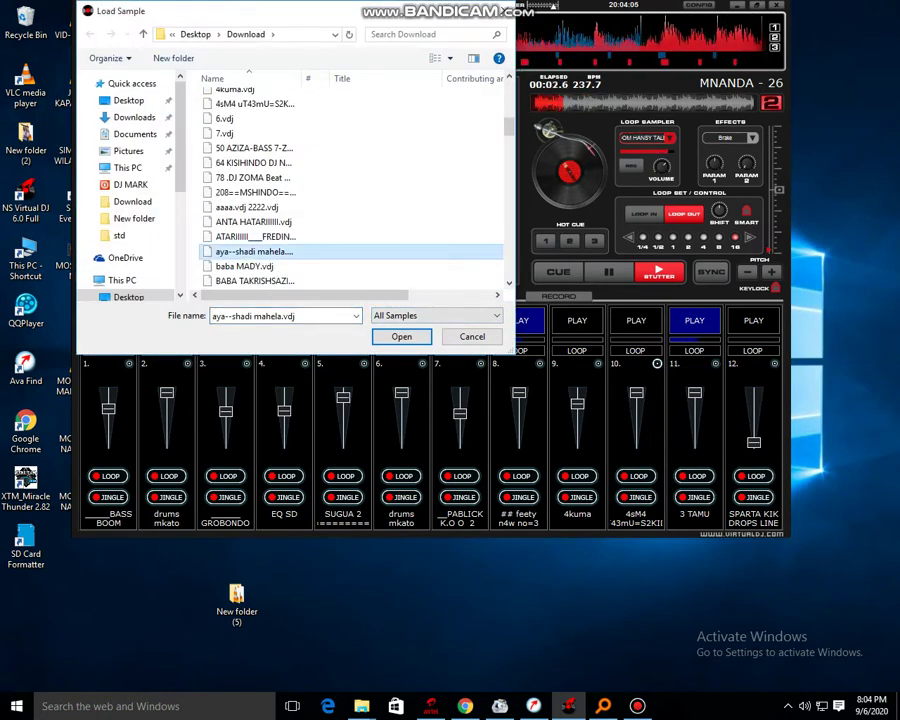
scroll(377, 240, "down", 4)
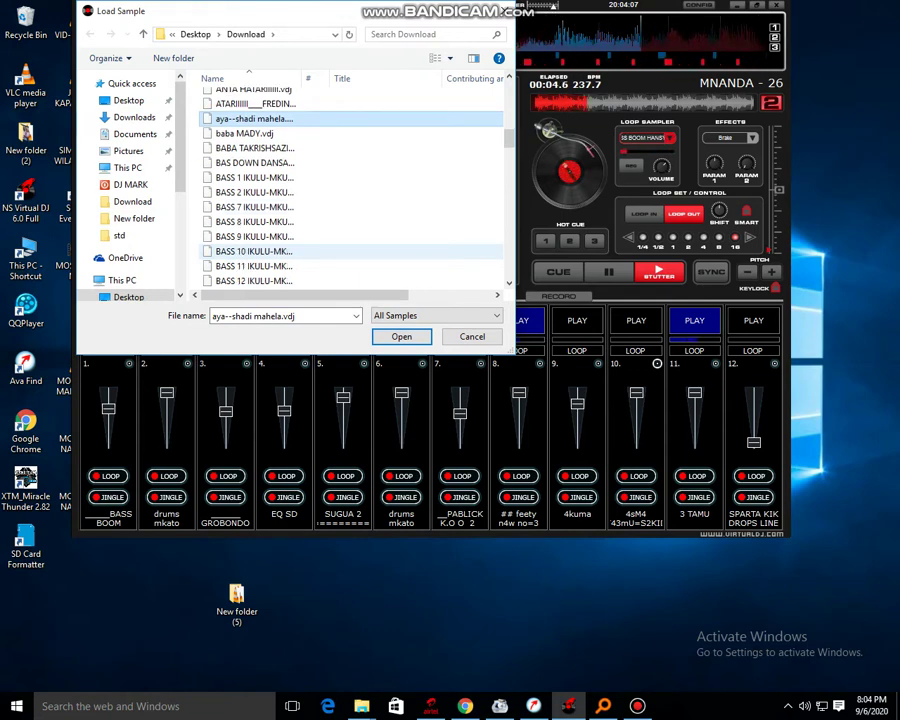
double_click(255, 104)
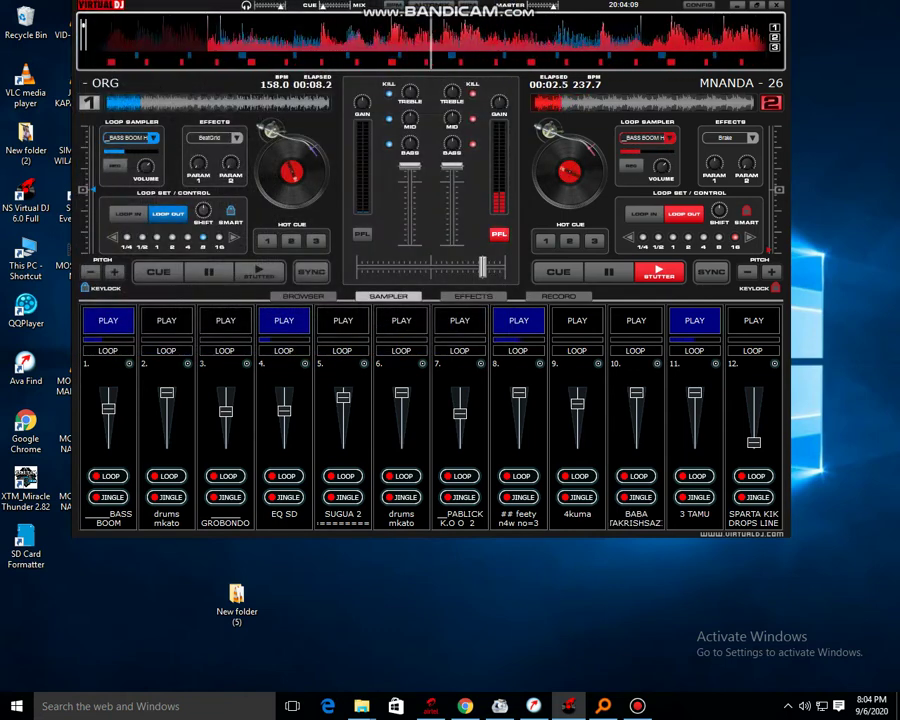
- Play sampler slots 10 and 12 in place of slots 1 and 11, and raise slot 12 to nearly full volume
key("F10")
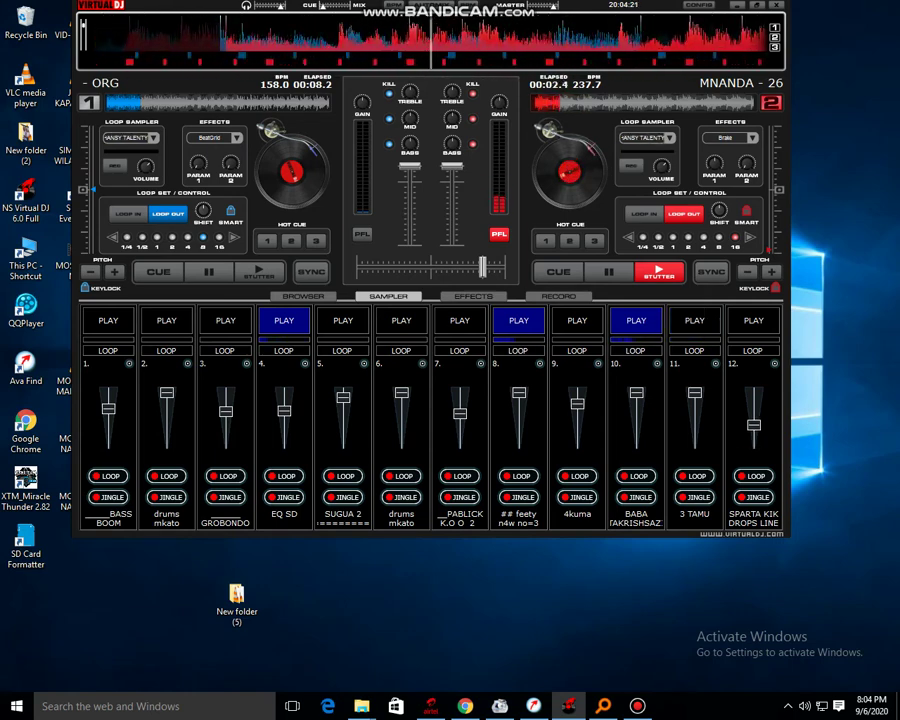
left_click(754, 321)
left_click_drag(754, 425, 754, 394)
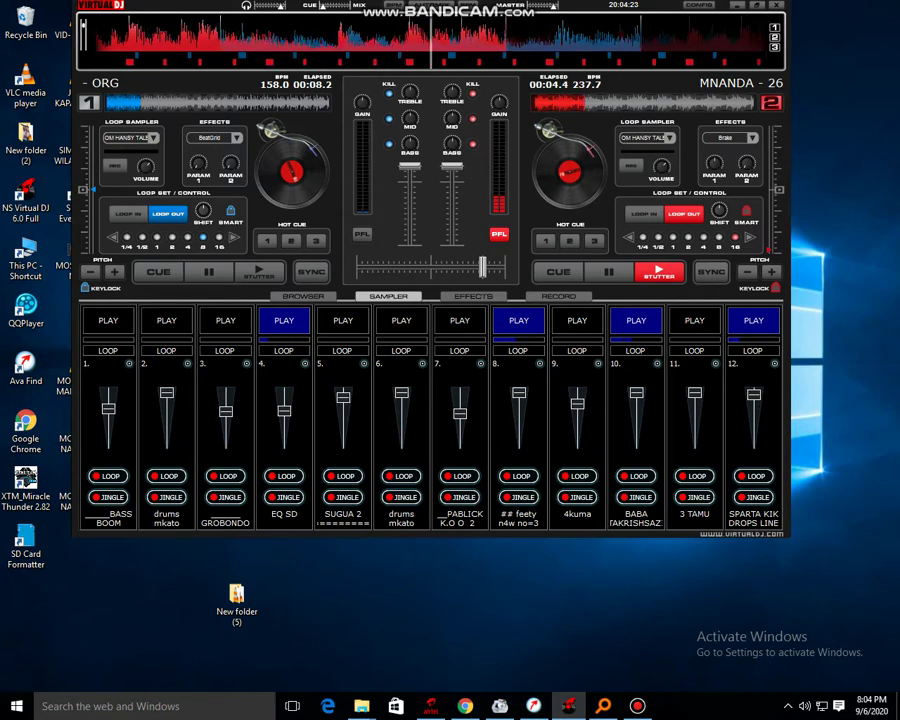